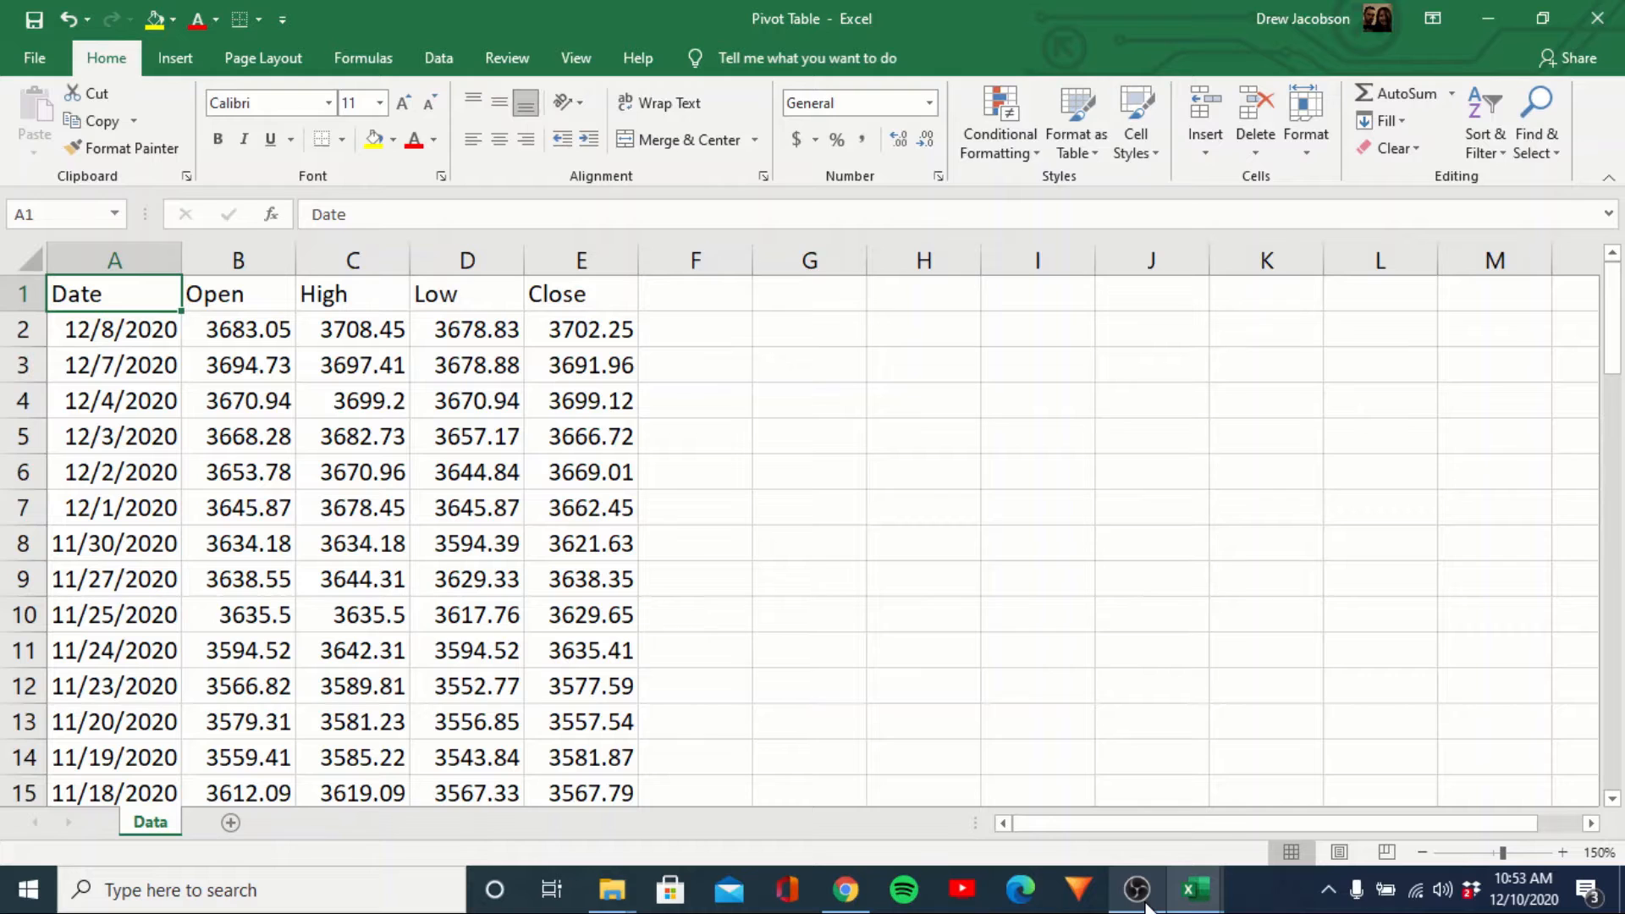
- Browse the Data sheet's header row, jump to the last data row and back to the top
key(Down)
key(Down)
key(Up)
key(Up)
key(Down)
key(Up)
key(Right)
key(Right)
key(Right)
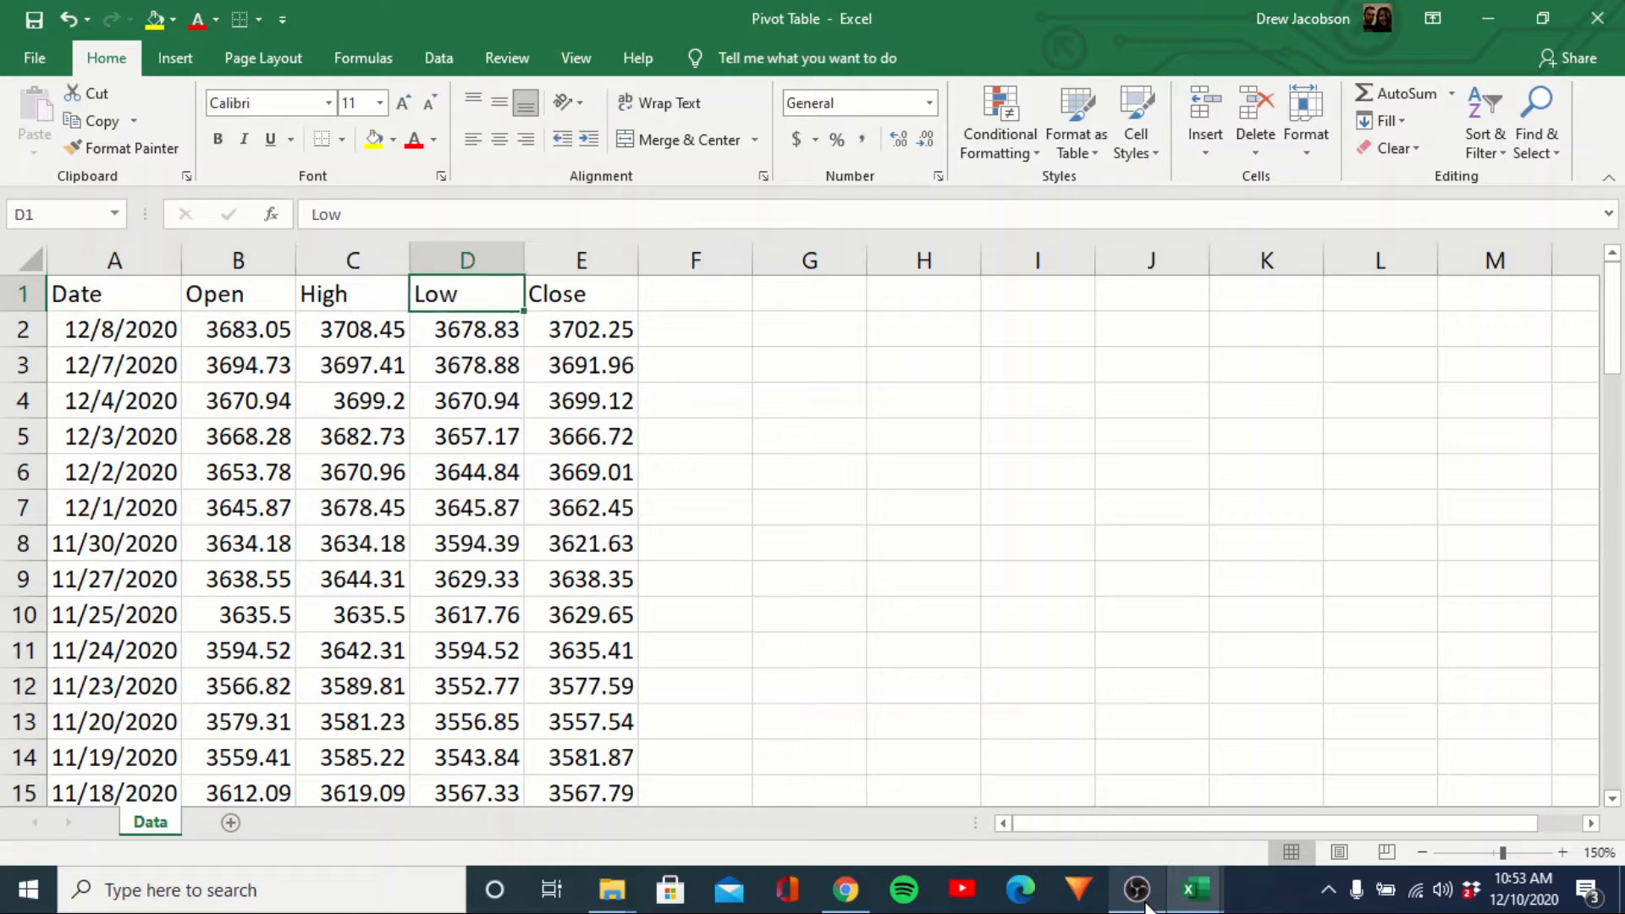
key(Left)
key(Left)
key(Left)
key(ctrl+Down)
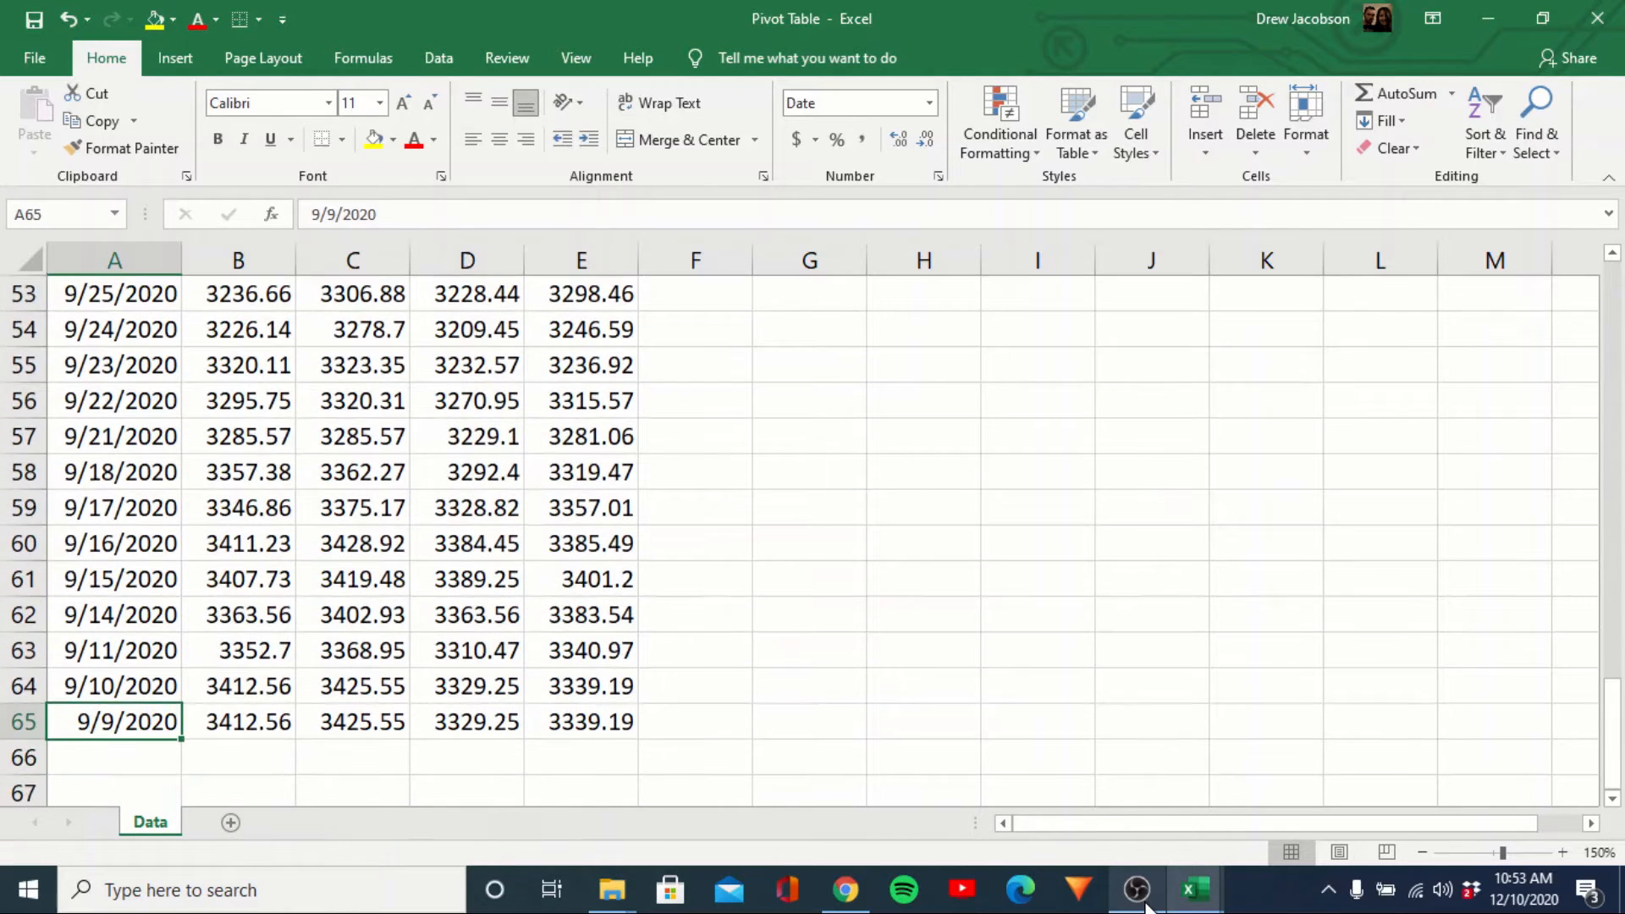
key(ctrl+Up)
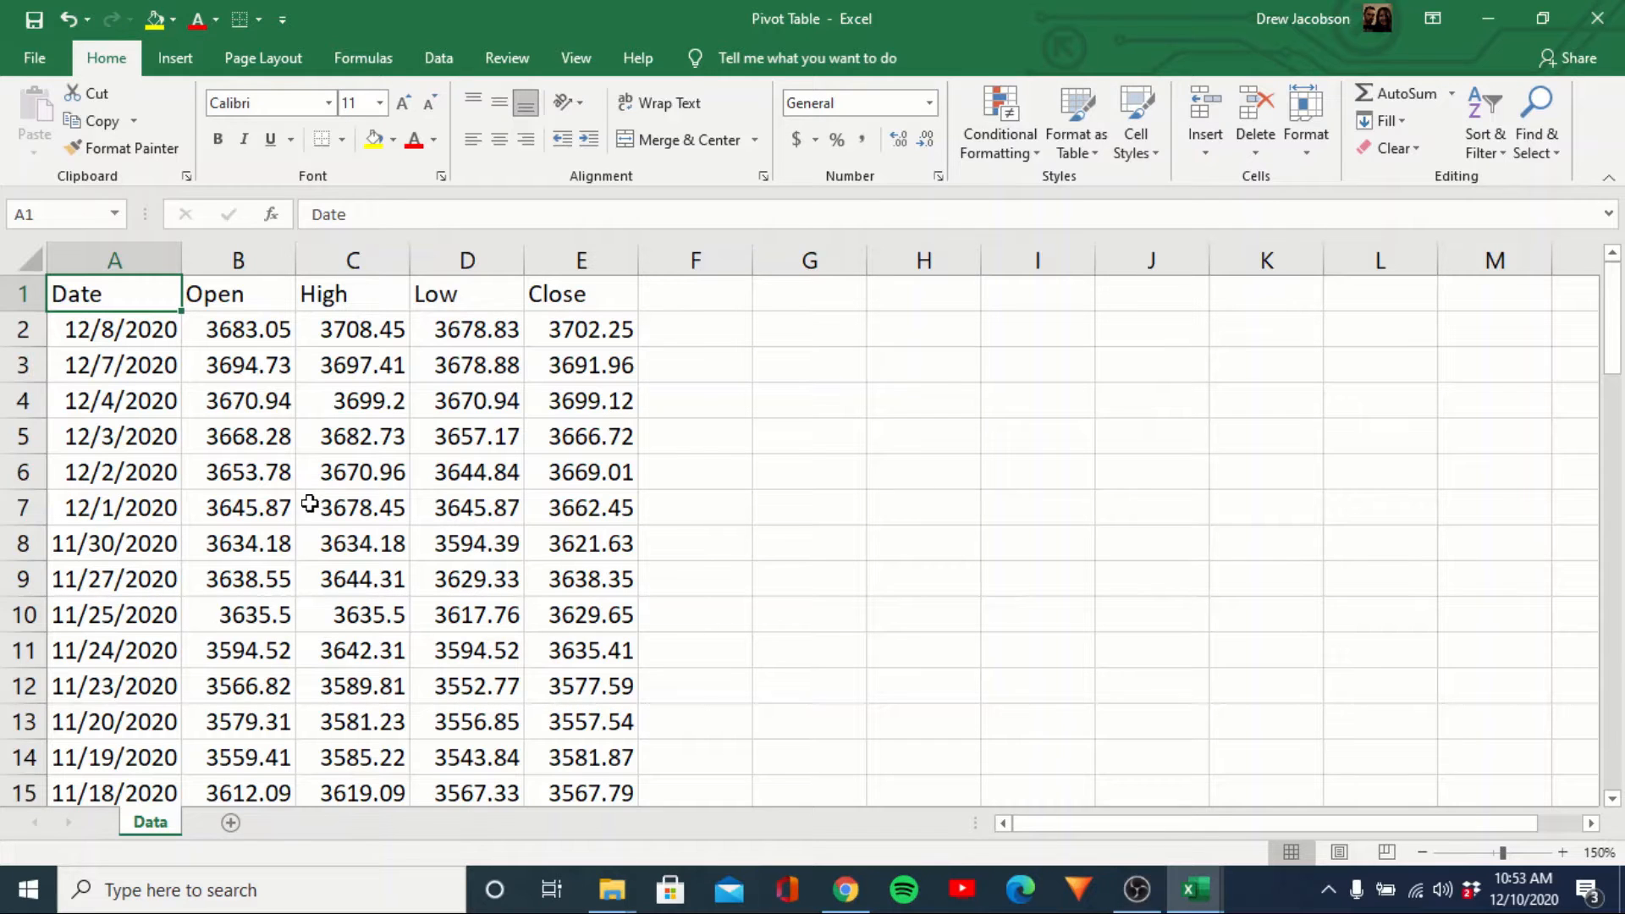
- Start a PivotTable with source range Data!$A$1:$E$65 on a new worksheet
click(175, 60)
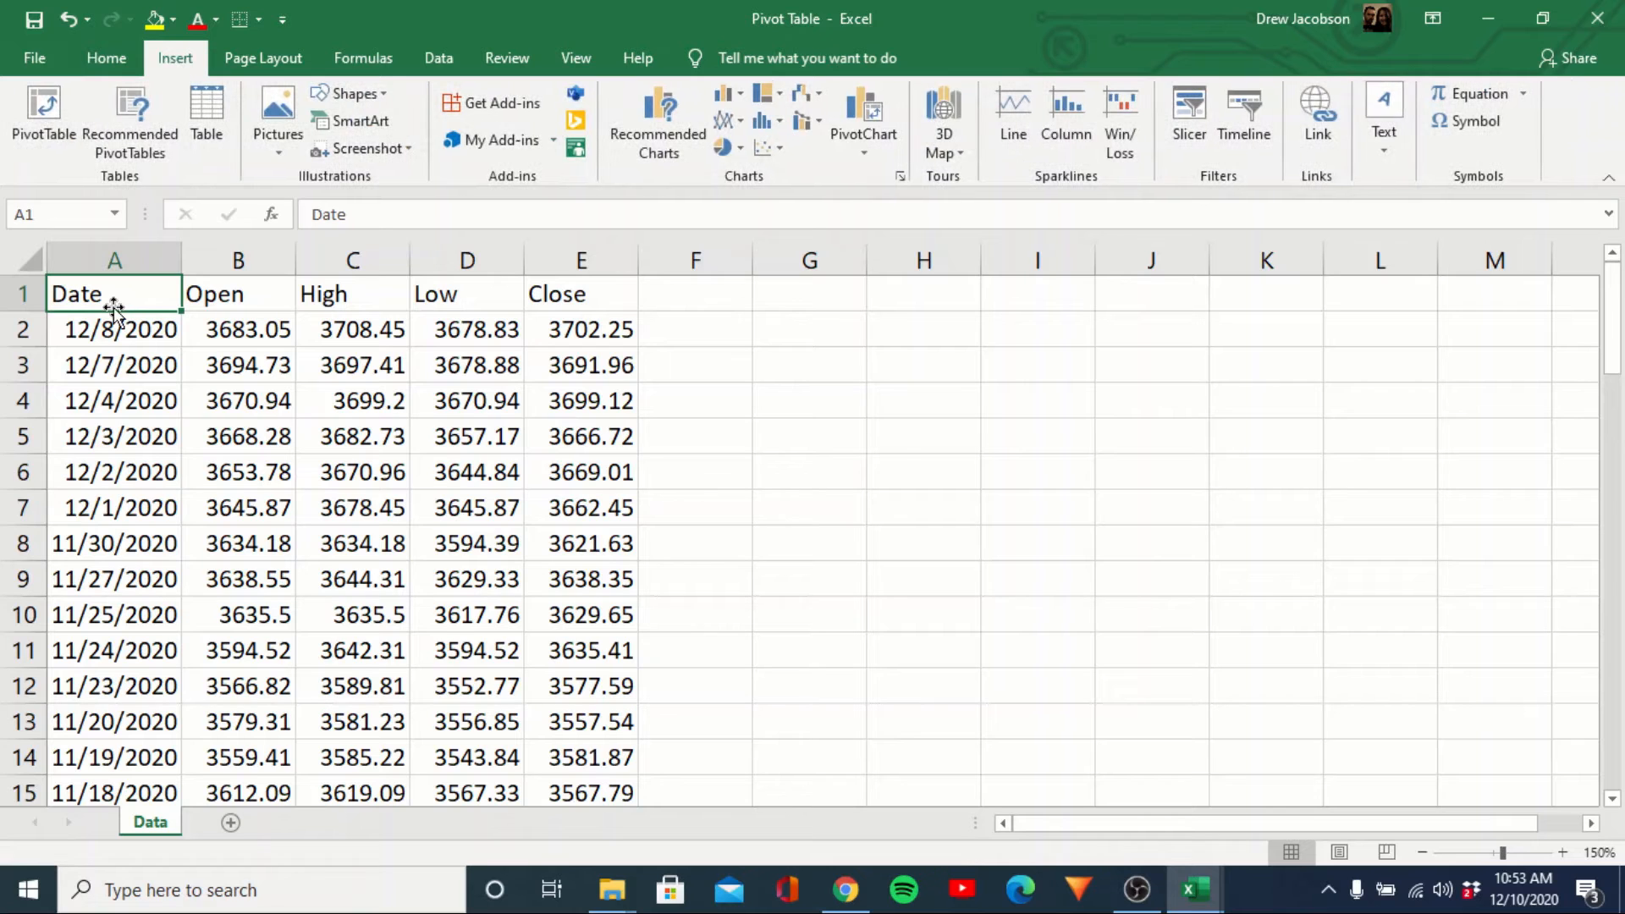
click(51, 127)
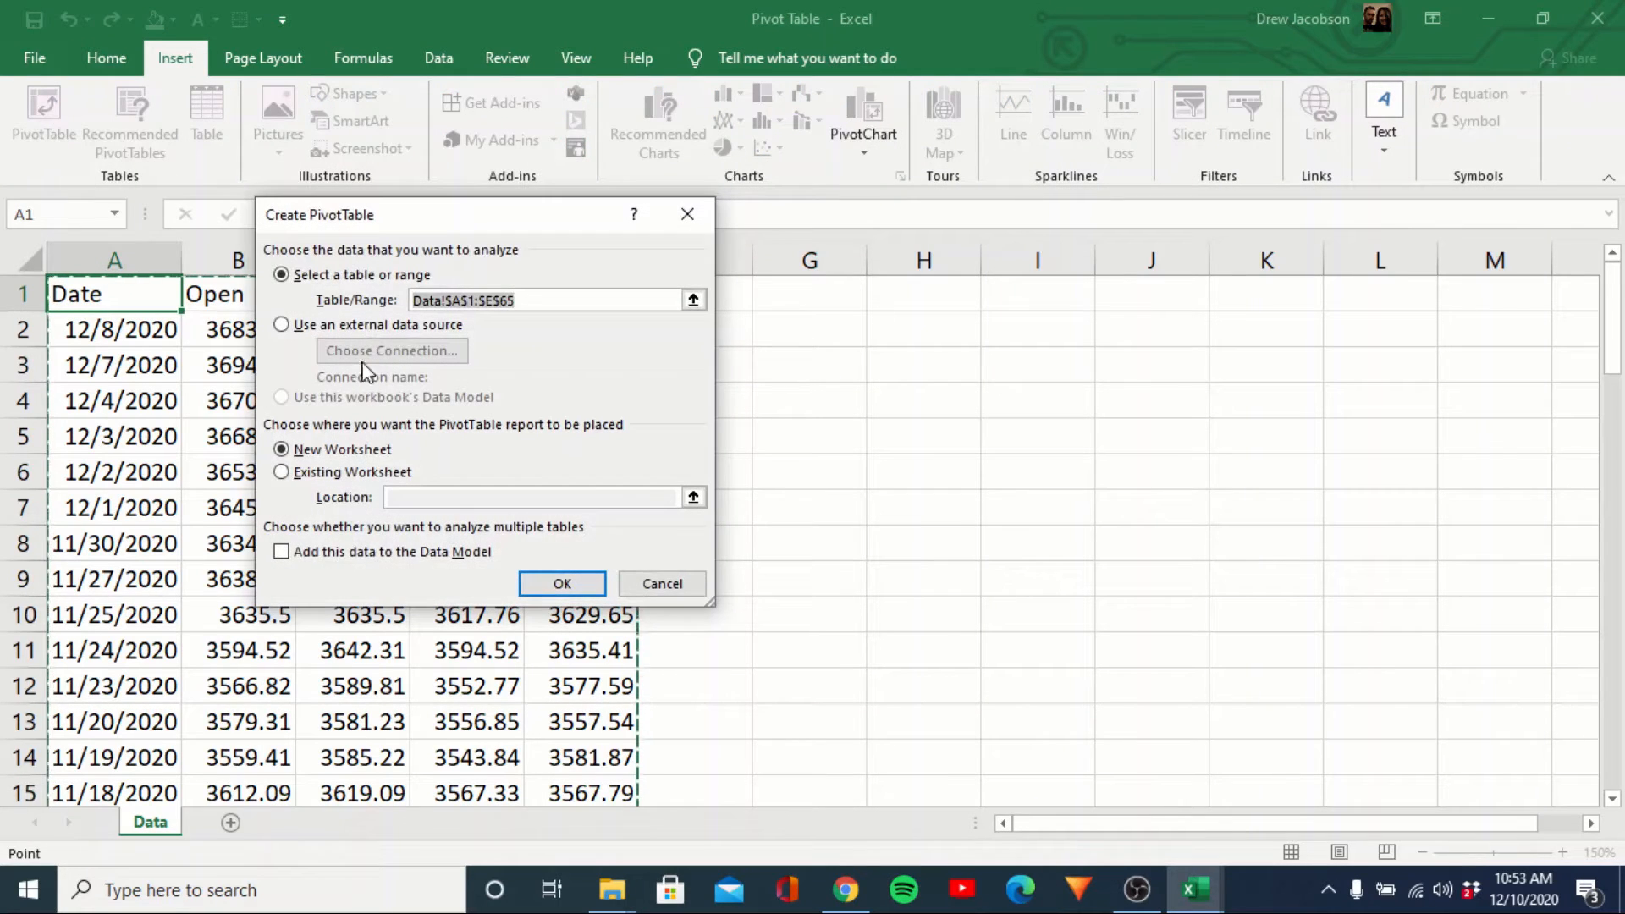
drag(450, 224, 905, 203)
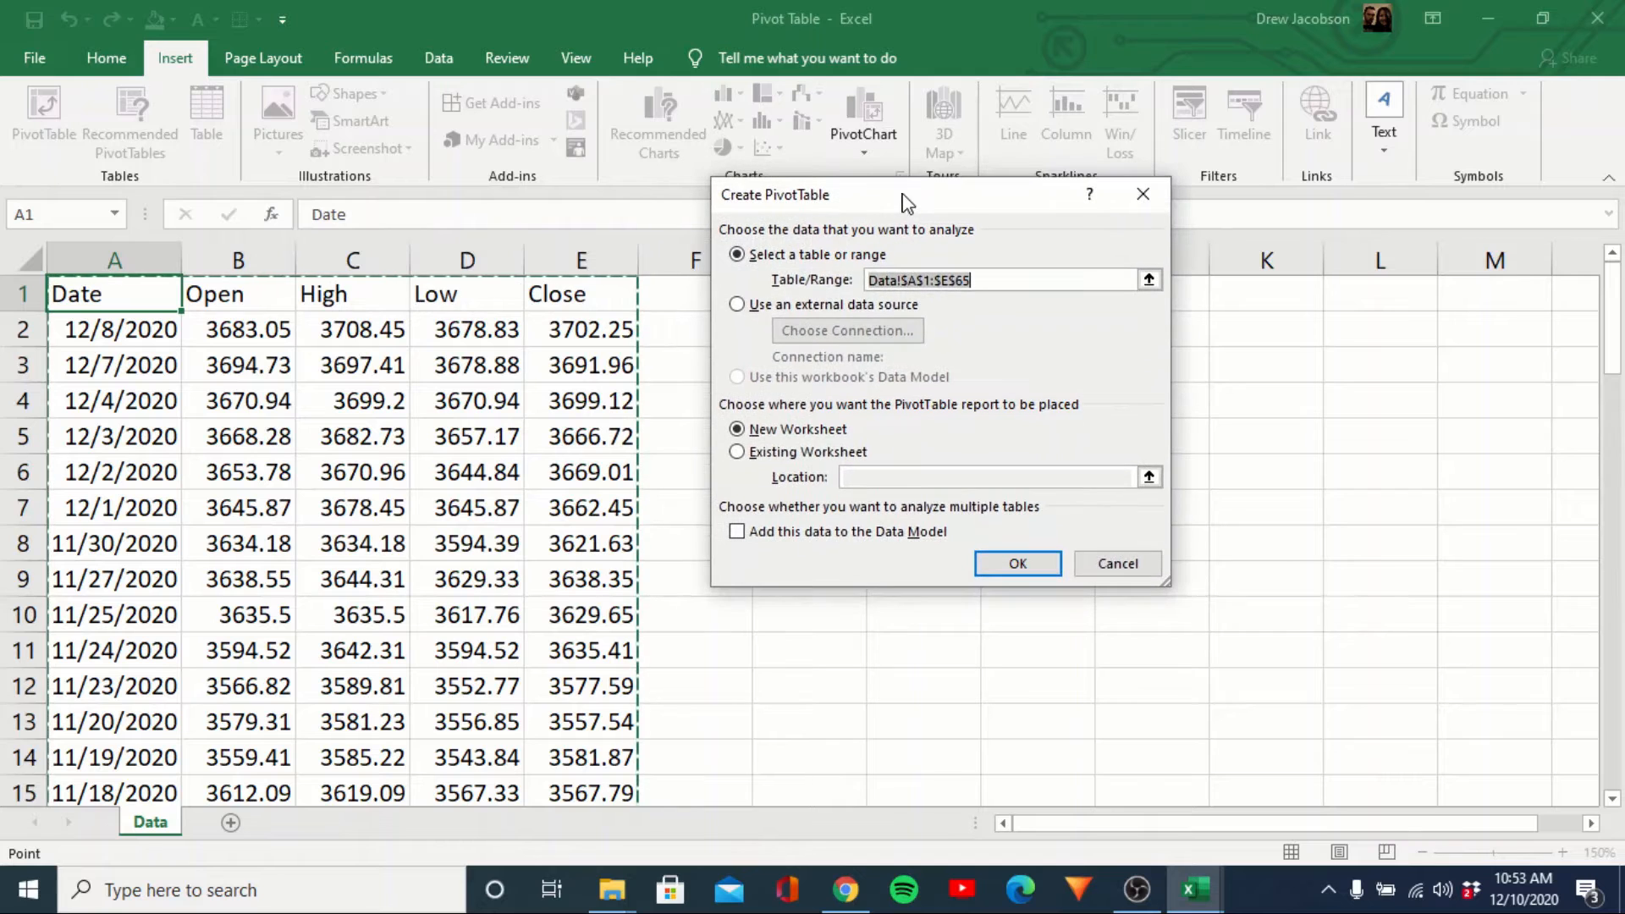
click(122, 294)
key(ctrl+shift+Right)
key(ctrl+shift+Down)
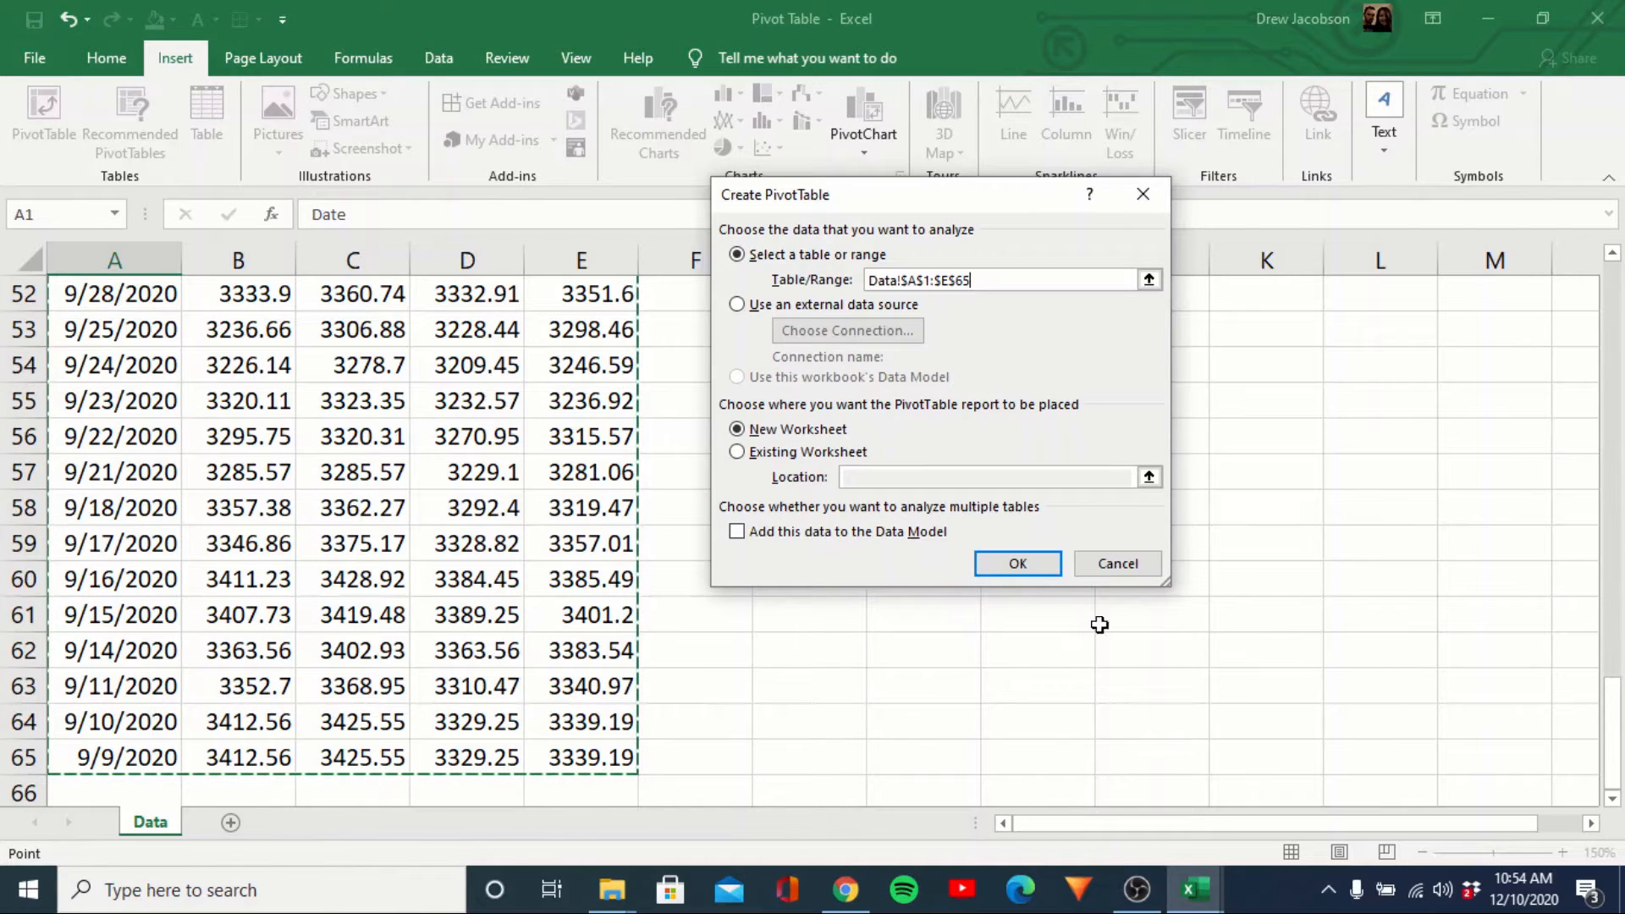
- Create blank PivotTable1 on new Sheet1, check the Data sheet, and come back to Sheet1
click(1018, 565)
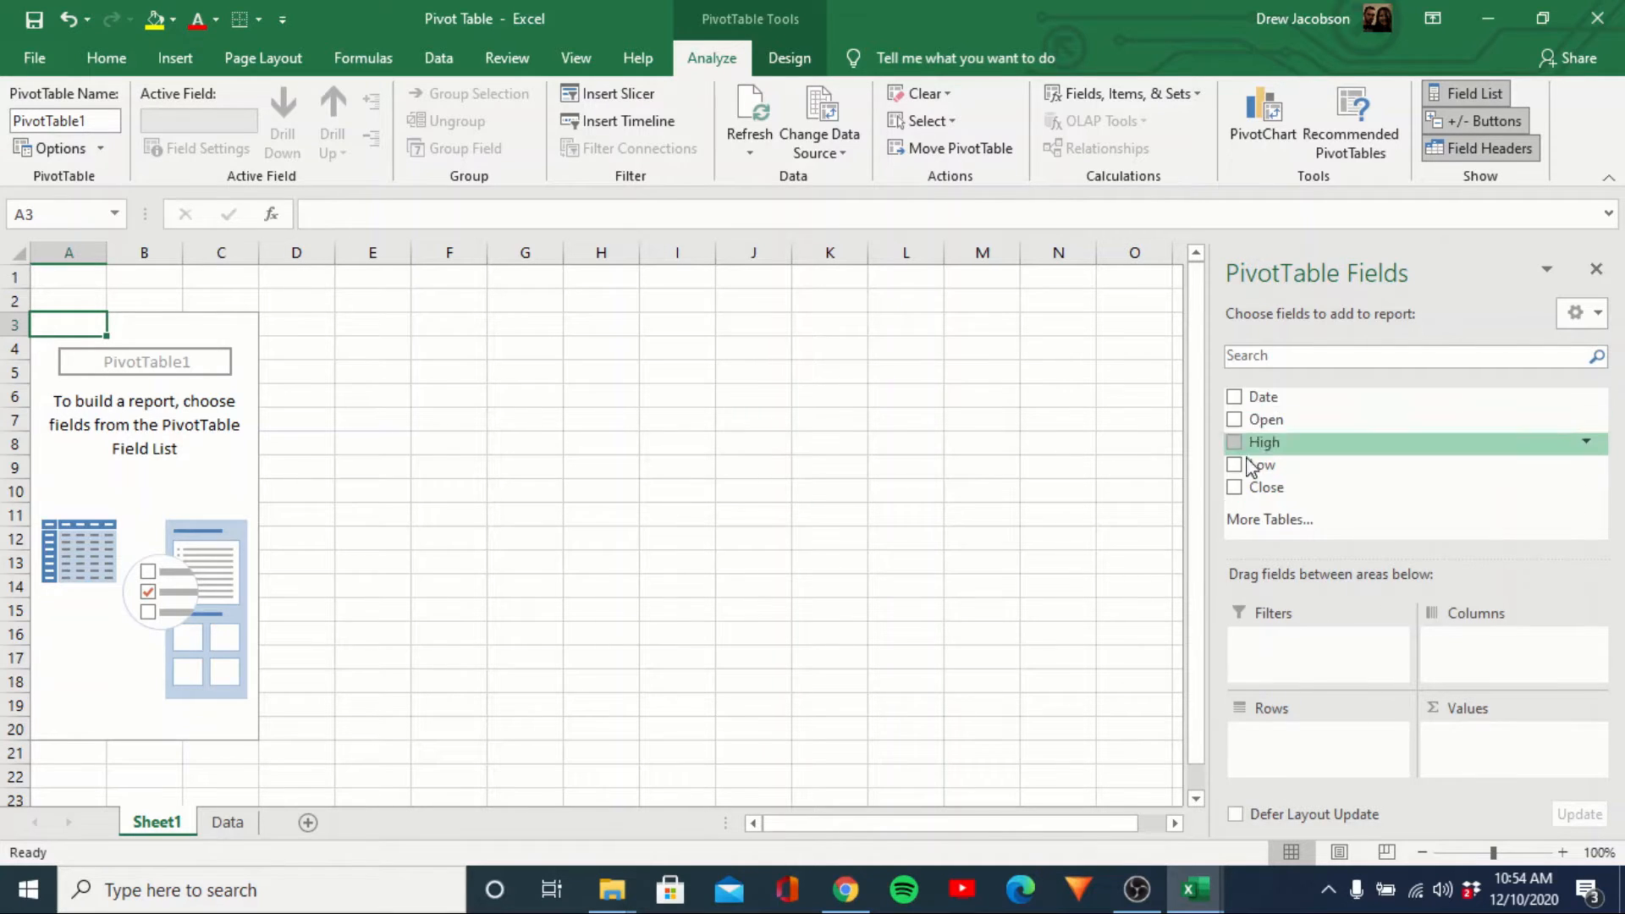
click(228, 823)
scroll(165, 360, up, 17)
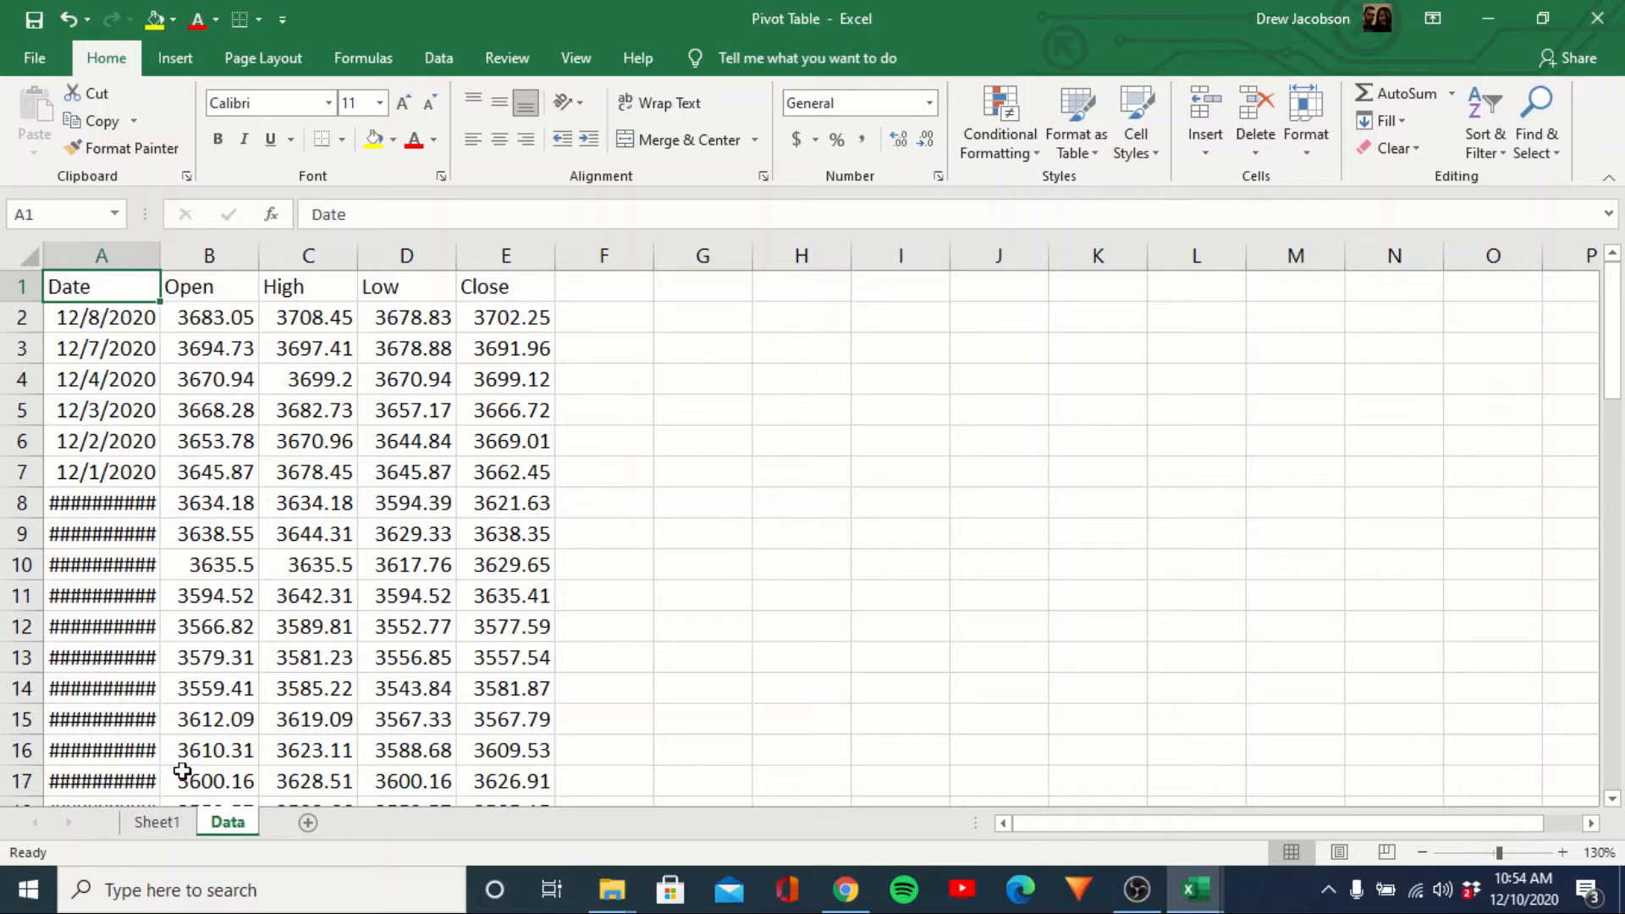
click(167, 820)
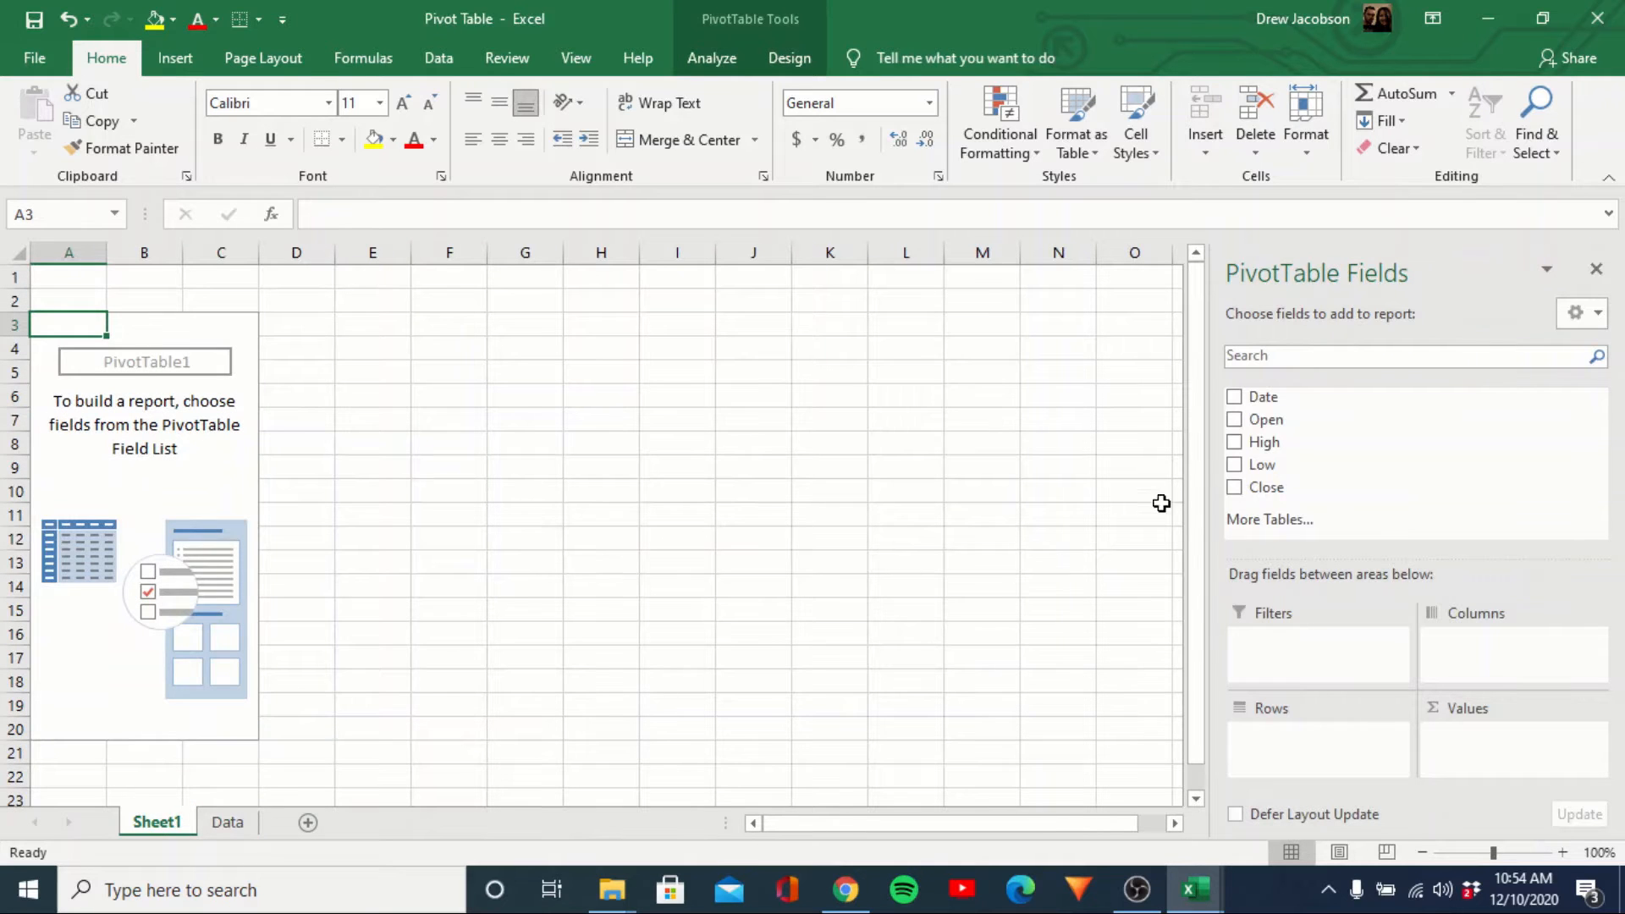
- Put Date in Rows and Sum of Open in Values, then widen column B for the totals
drag(1294, 396, 1326, 738)
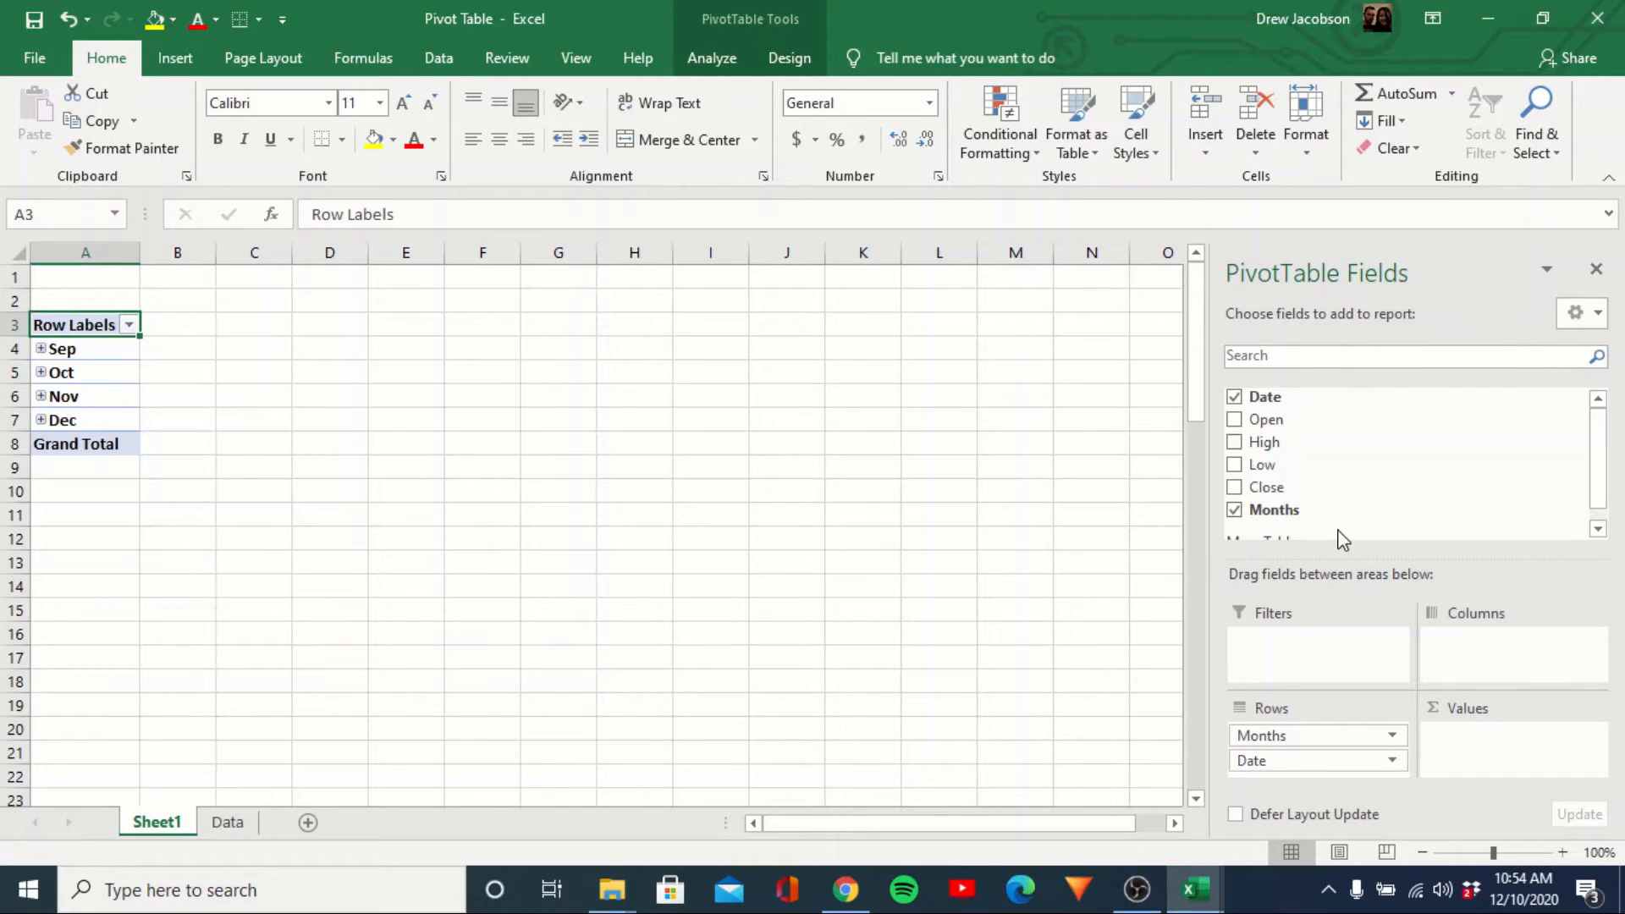
drag(1276, 421, 1513, 738)
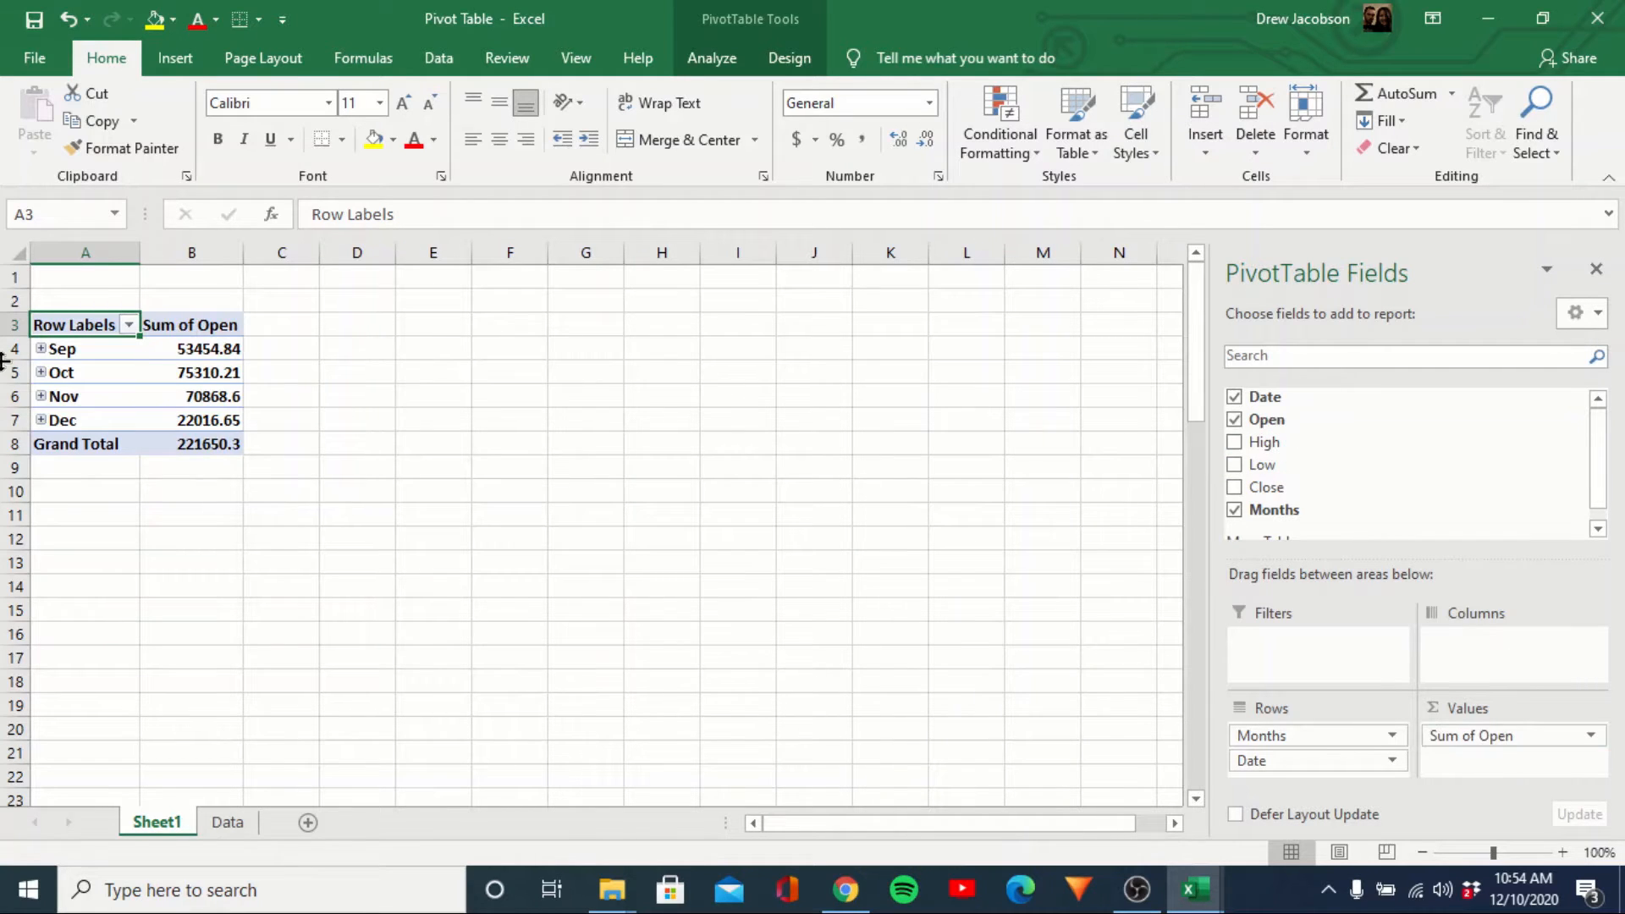
click(41, 349)
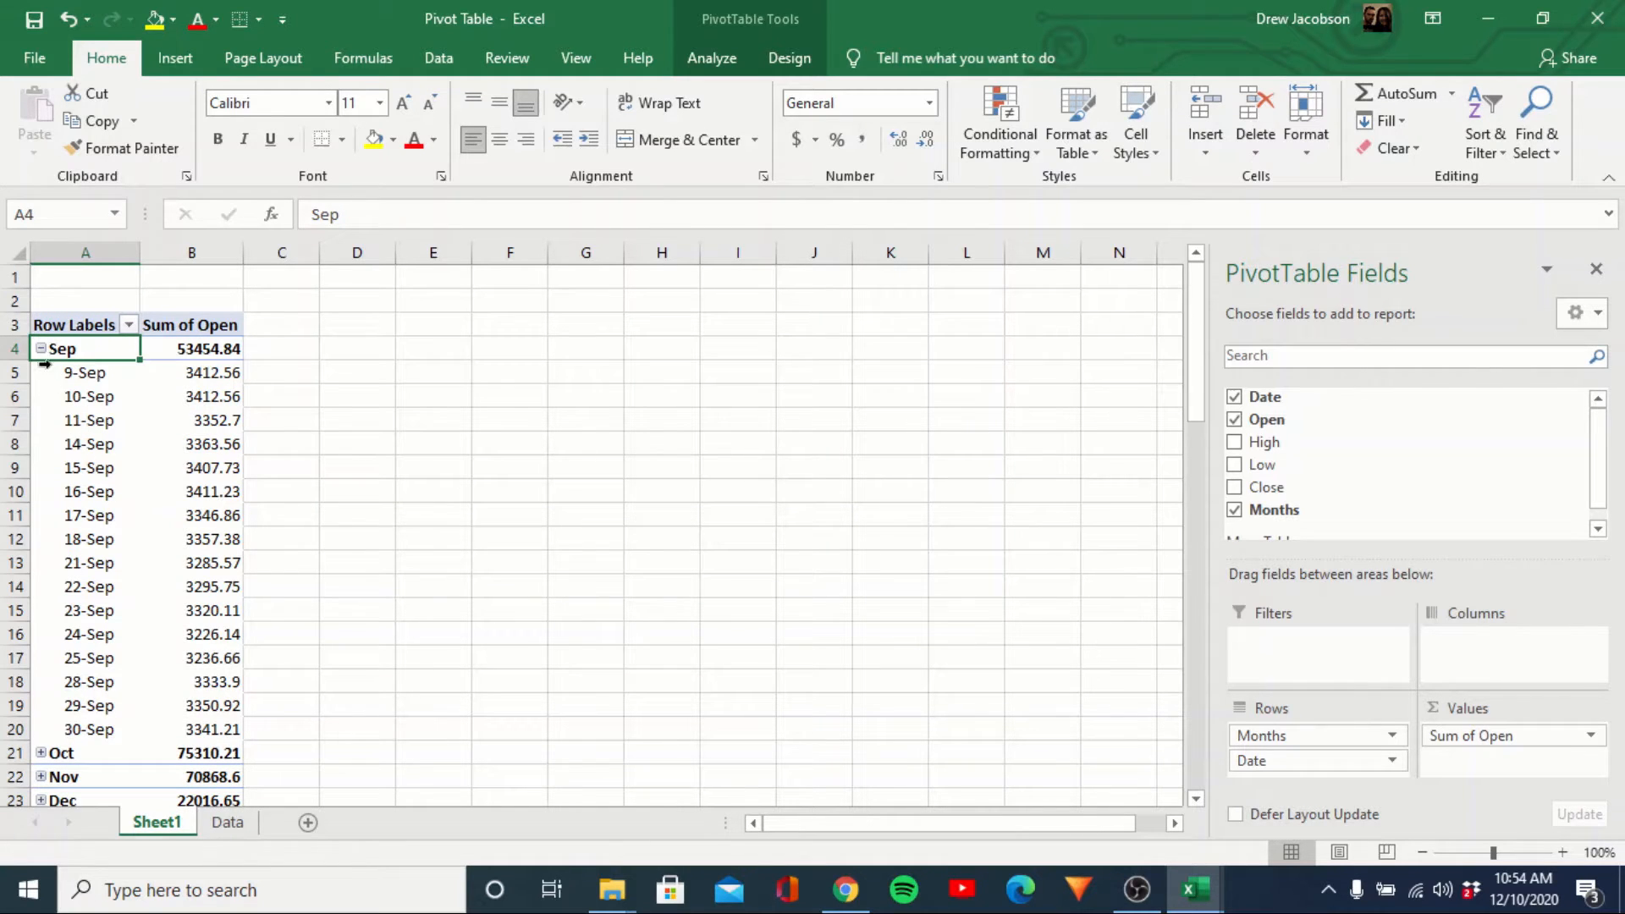
click(40, 349)
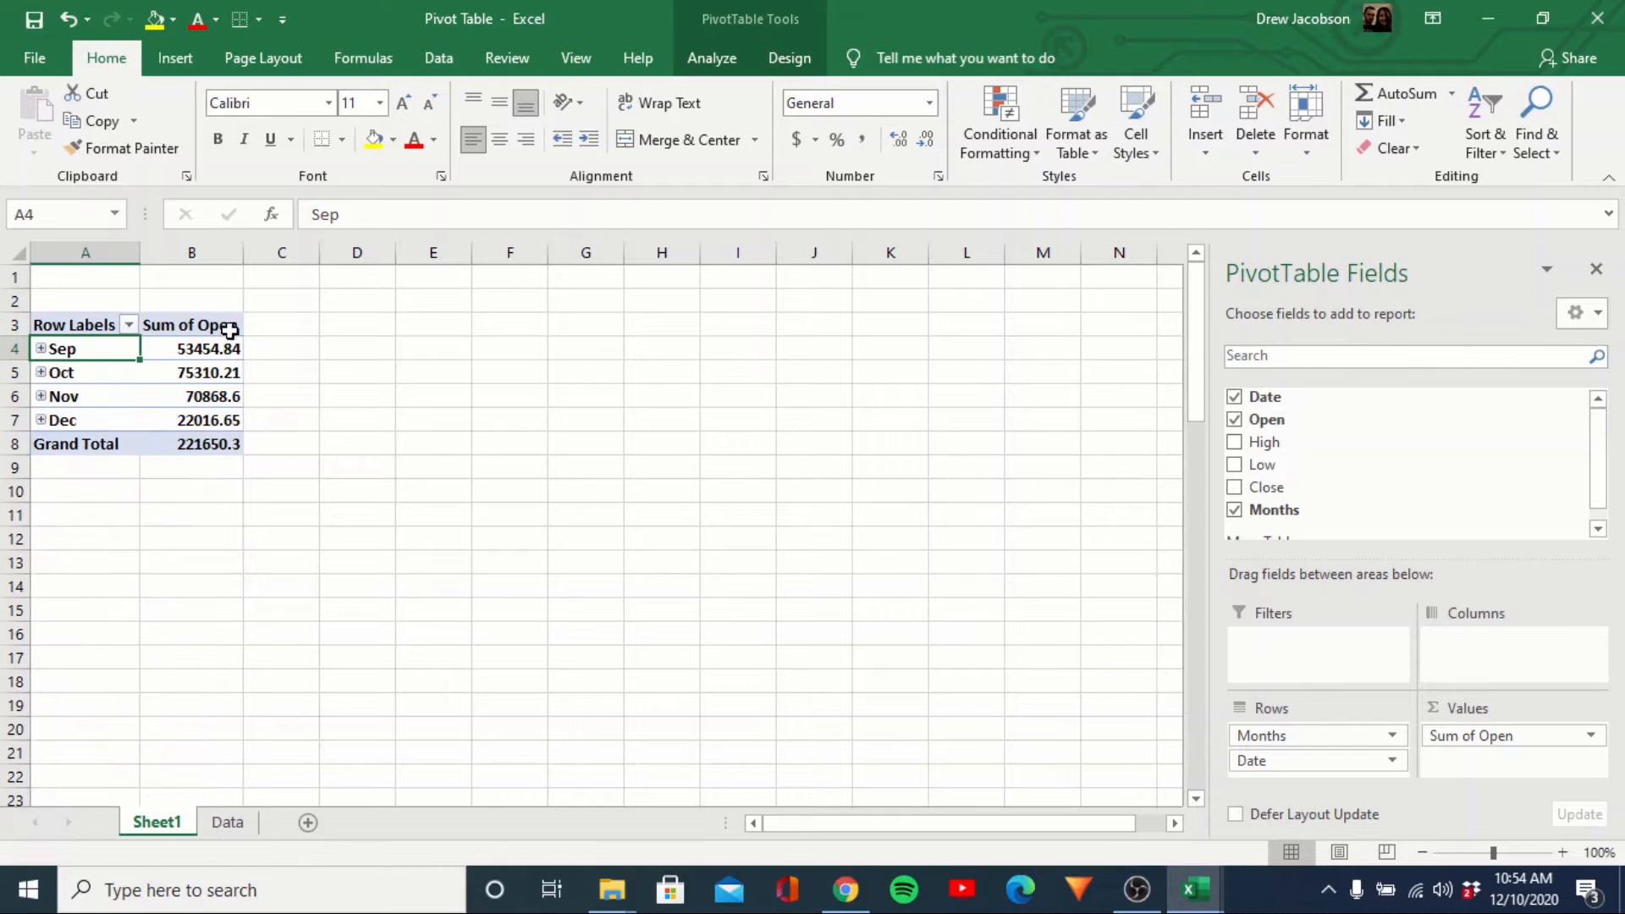
drag(244, 248, 257, 251)
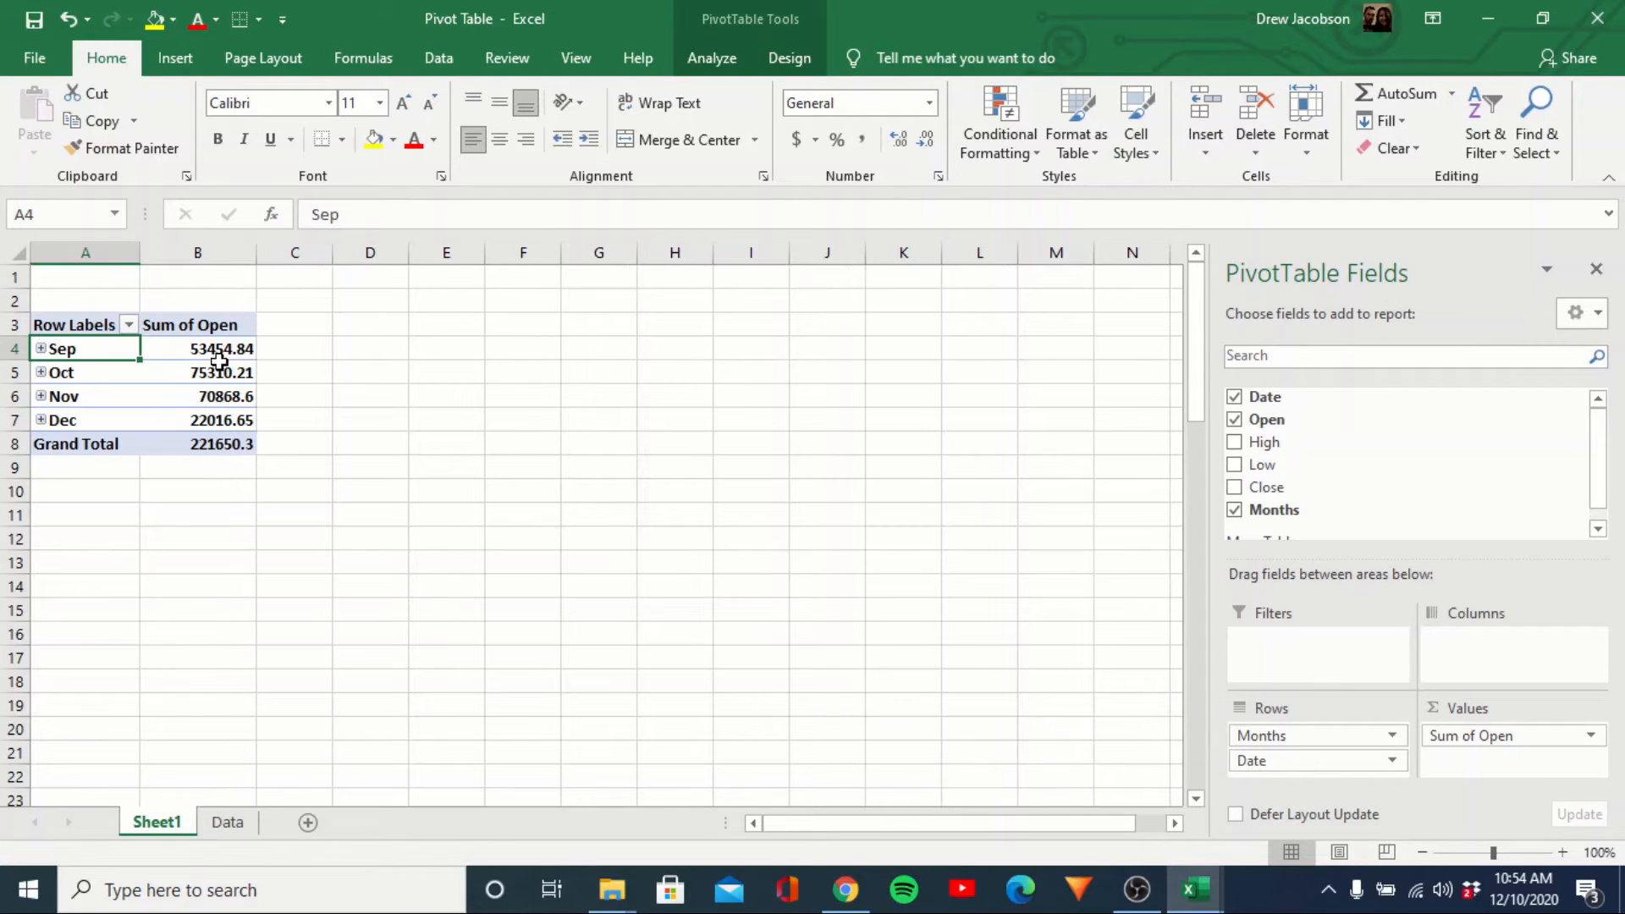
click(217, 348)
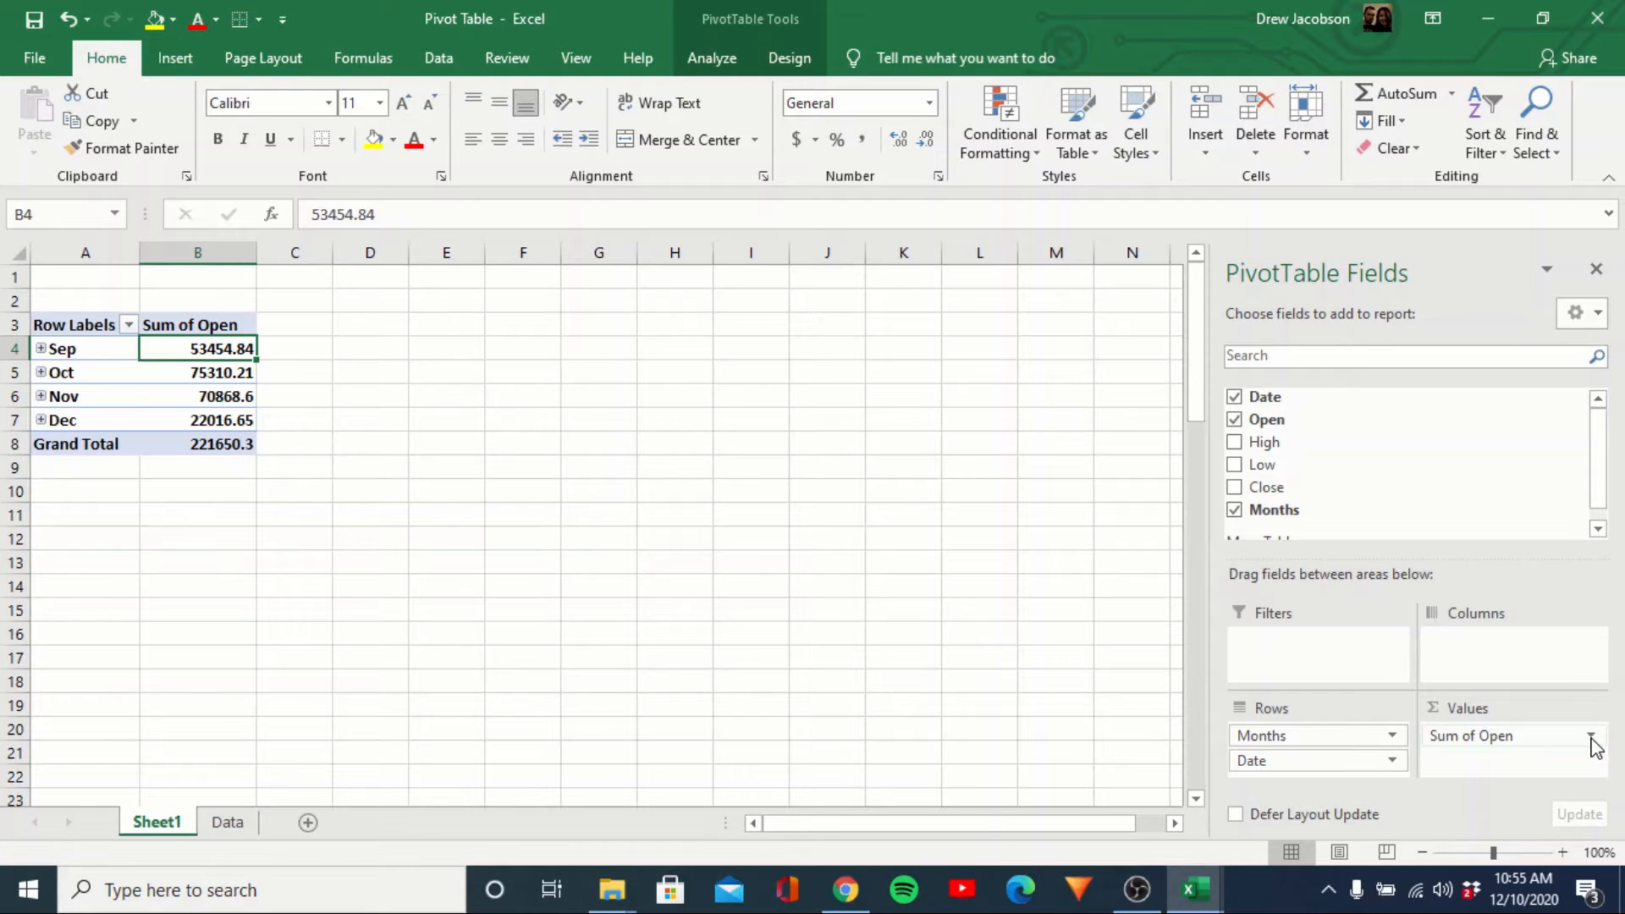
- Preview Count, Average, Max, Product and Min for Open, but keep the summary as Sum
click(1591, 737)
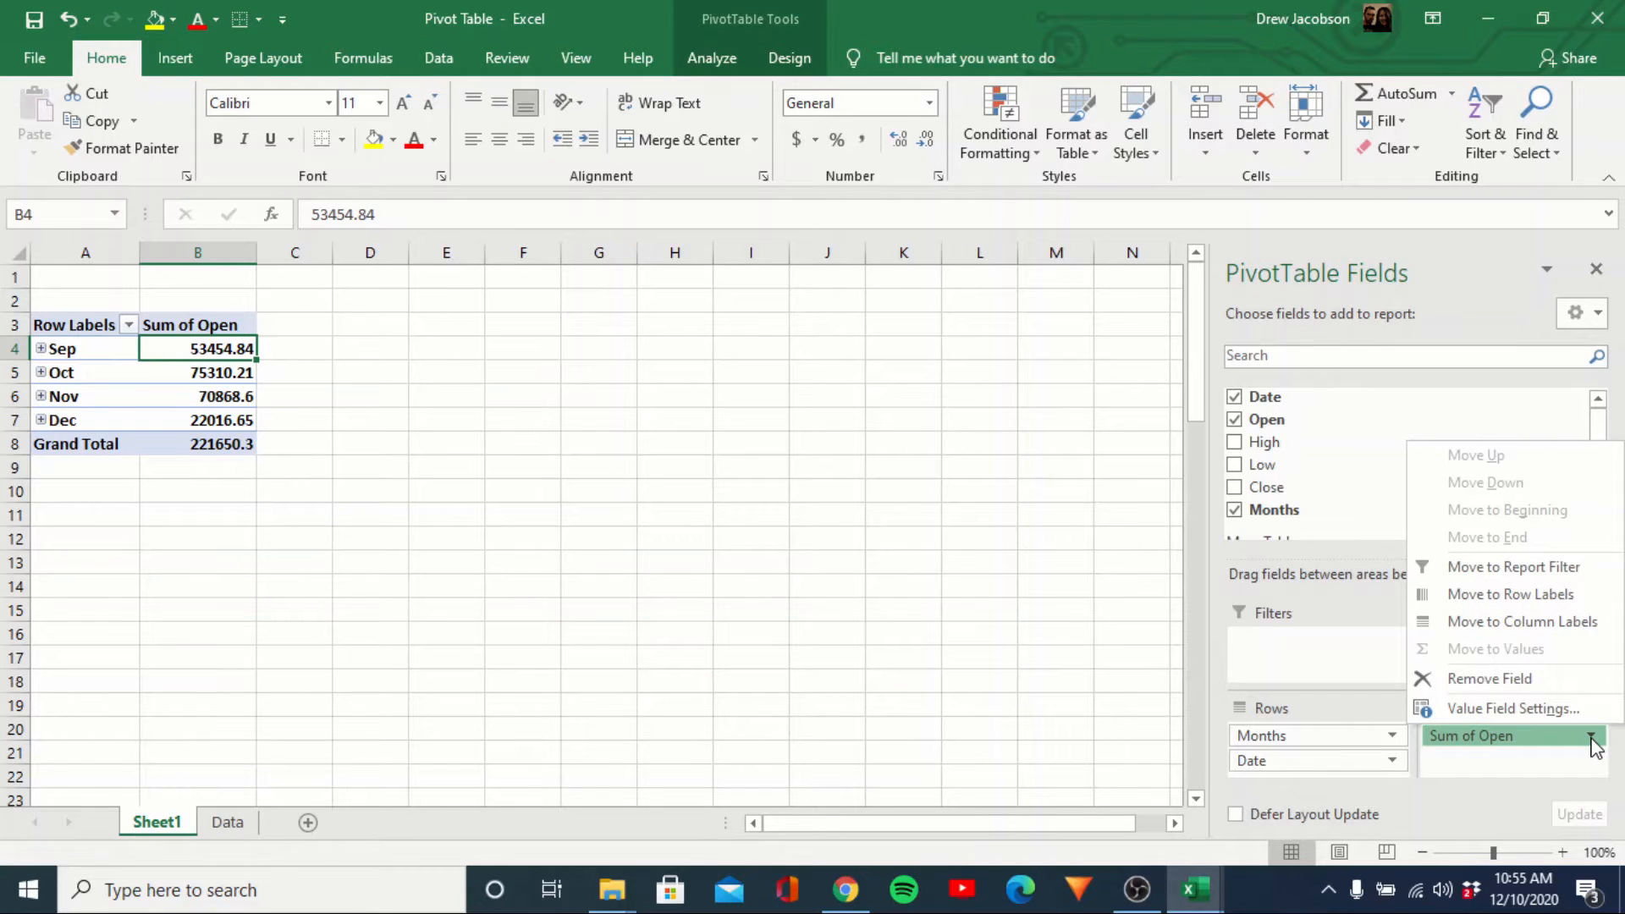
click(1562, 709)
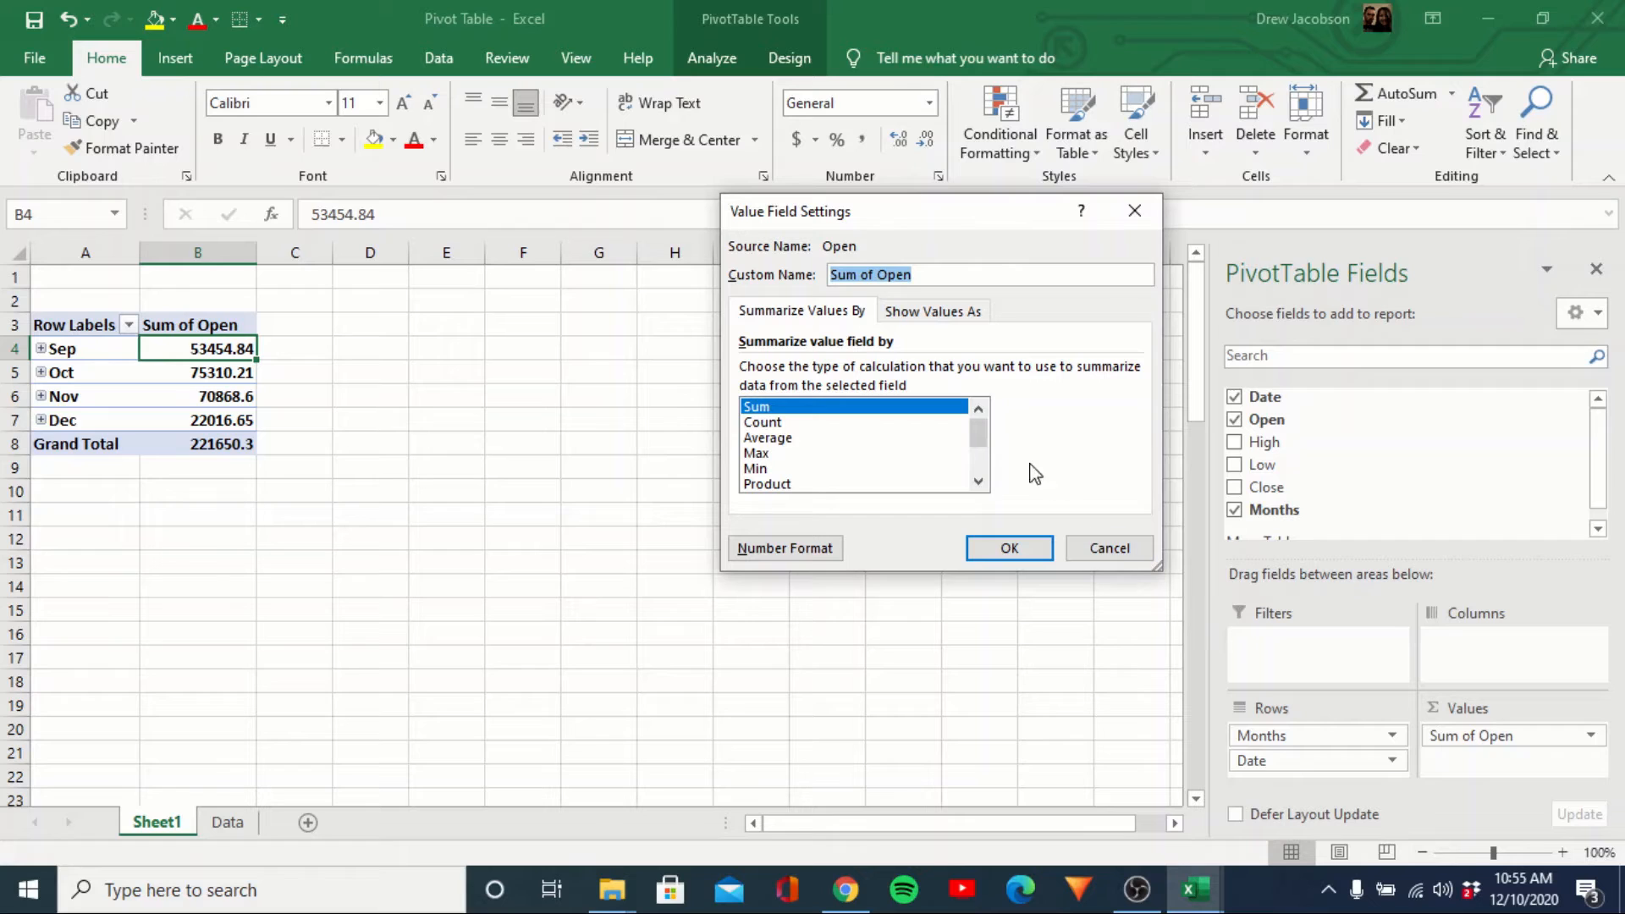
click(801, 423)
click(770, 438)
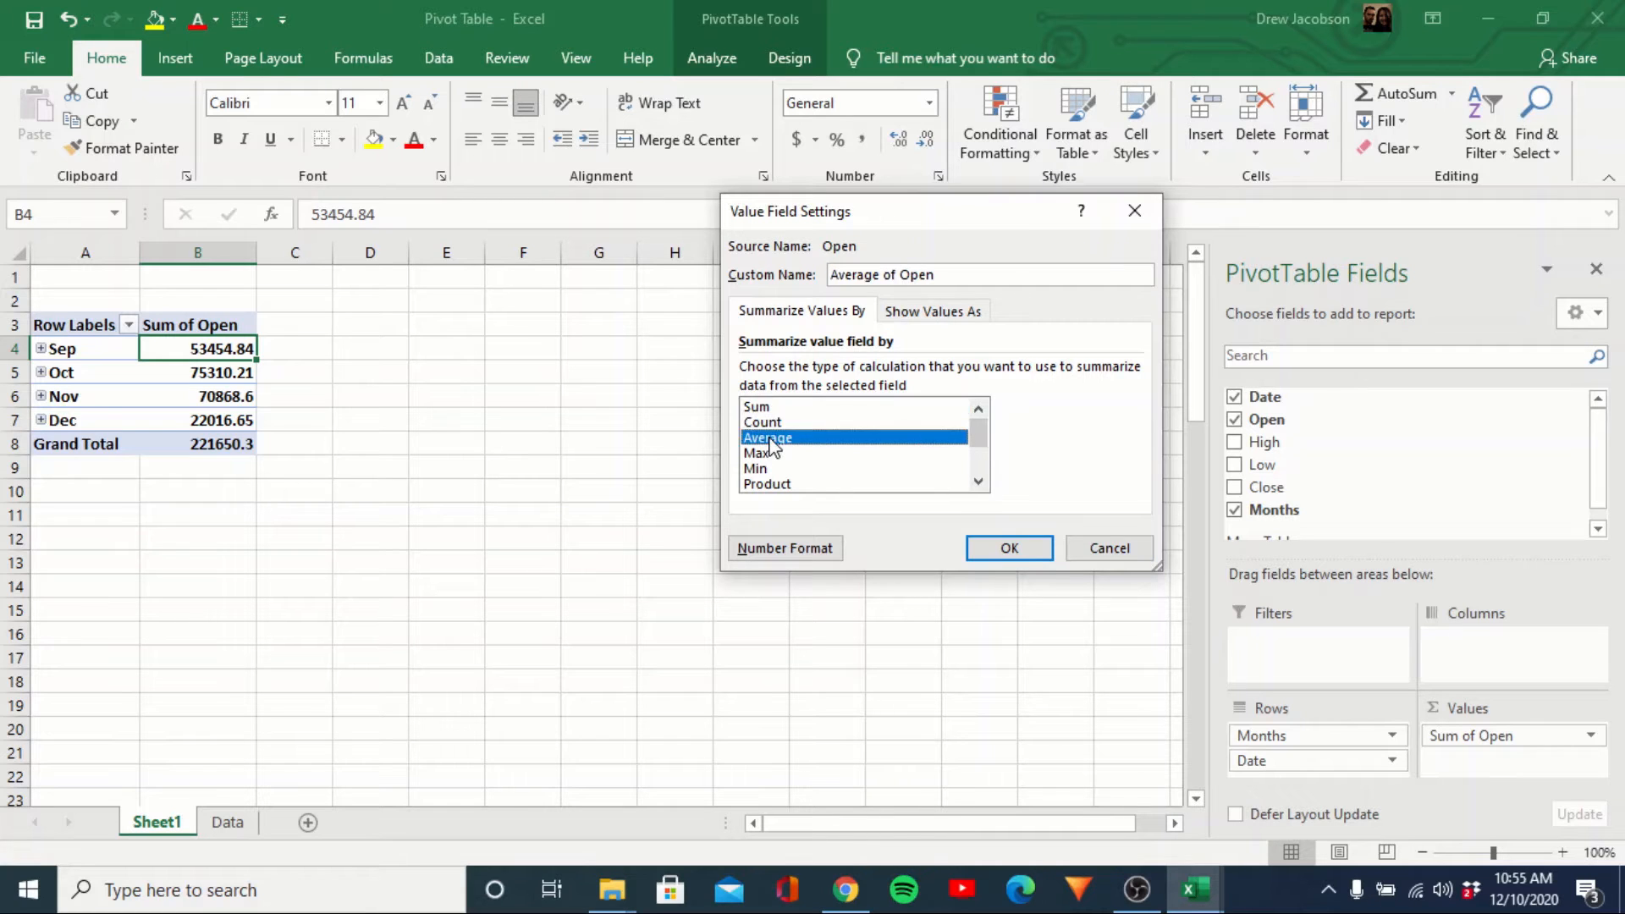
click(769, 455)
click(770, 484)
click(778, 471)
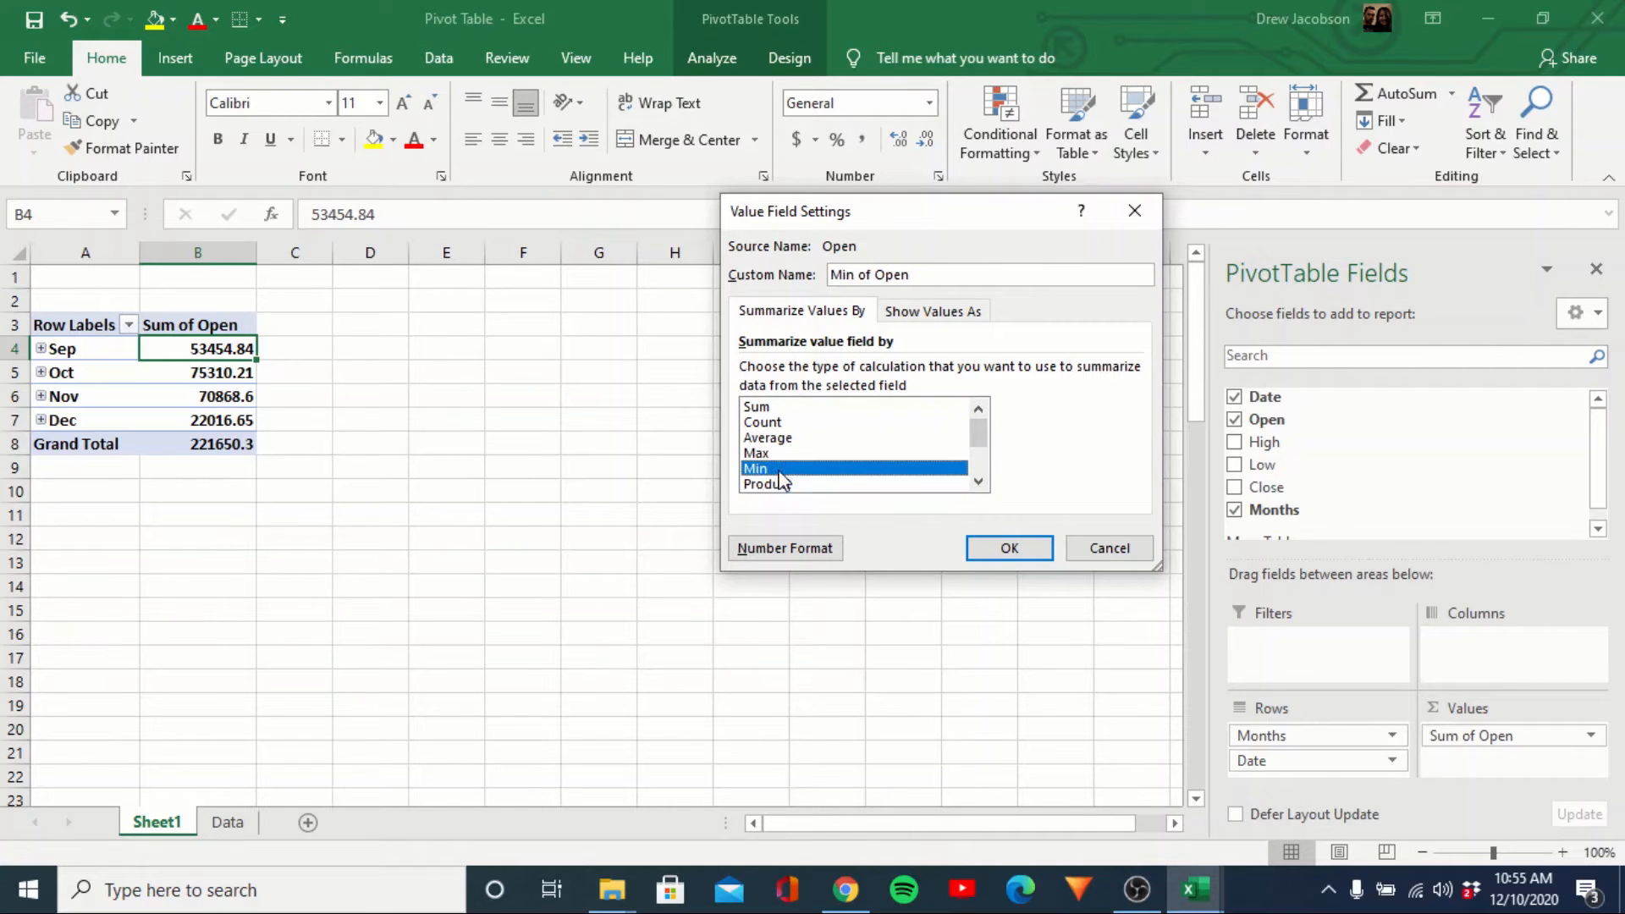
scroll(977, 444, down, 2)
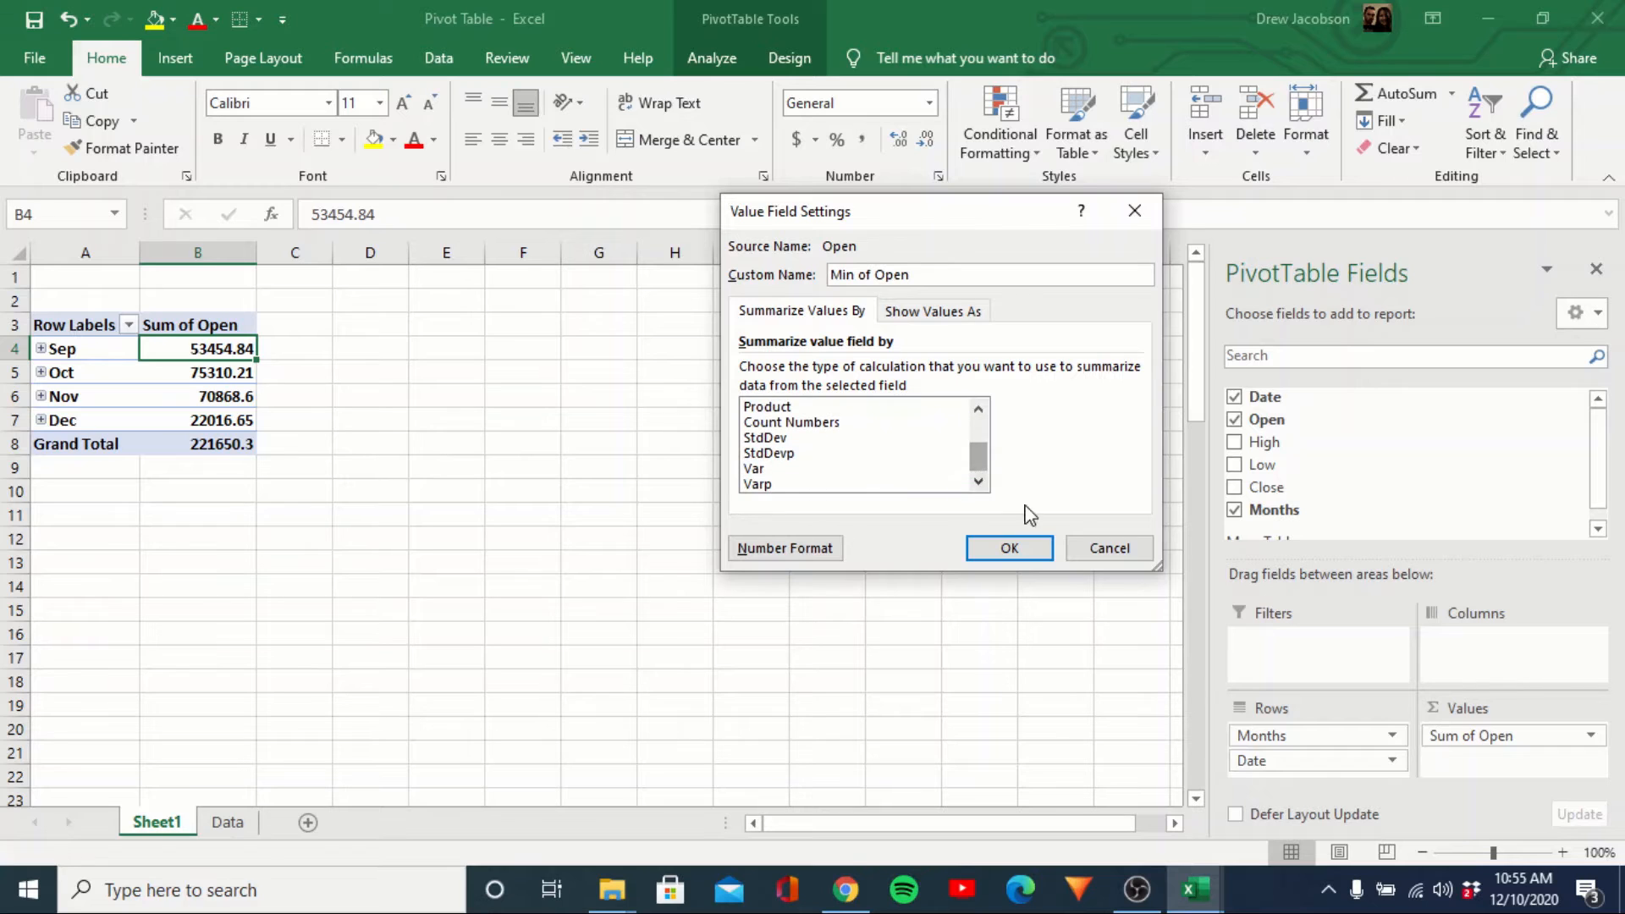
click(1102, 555)
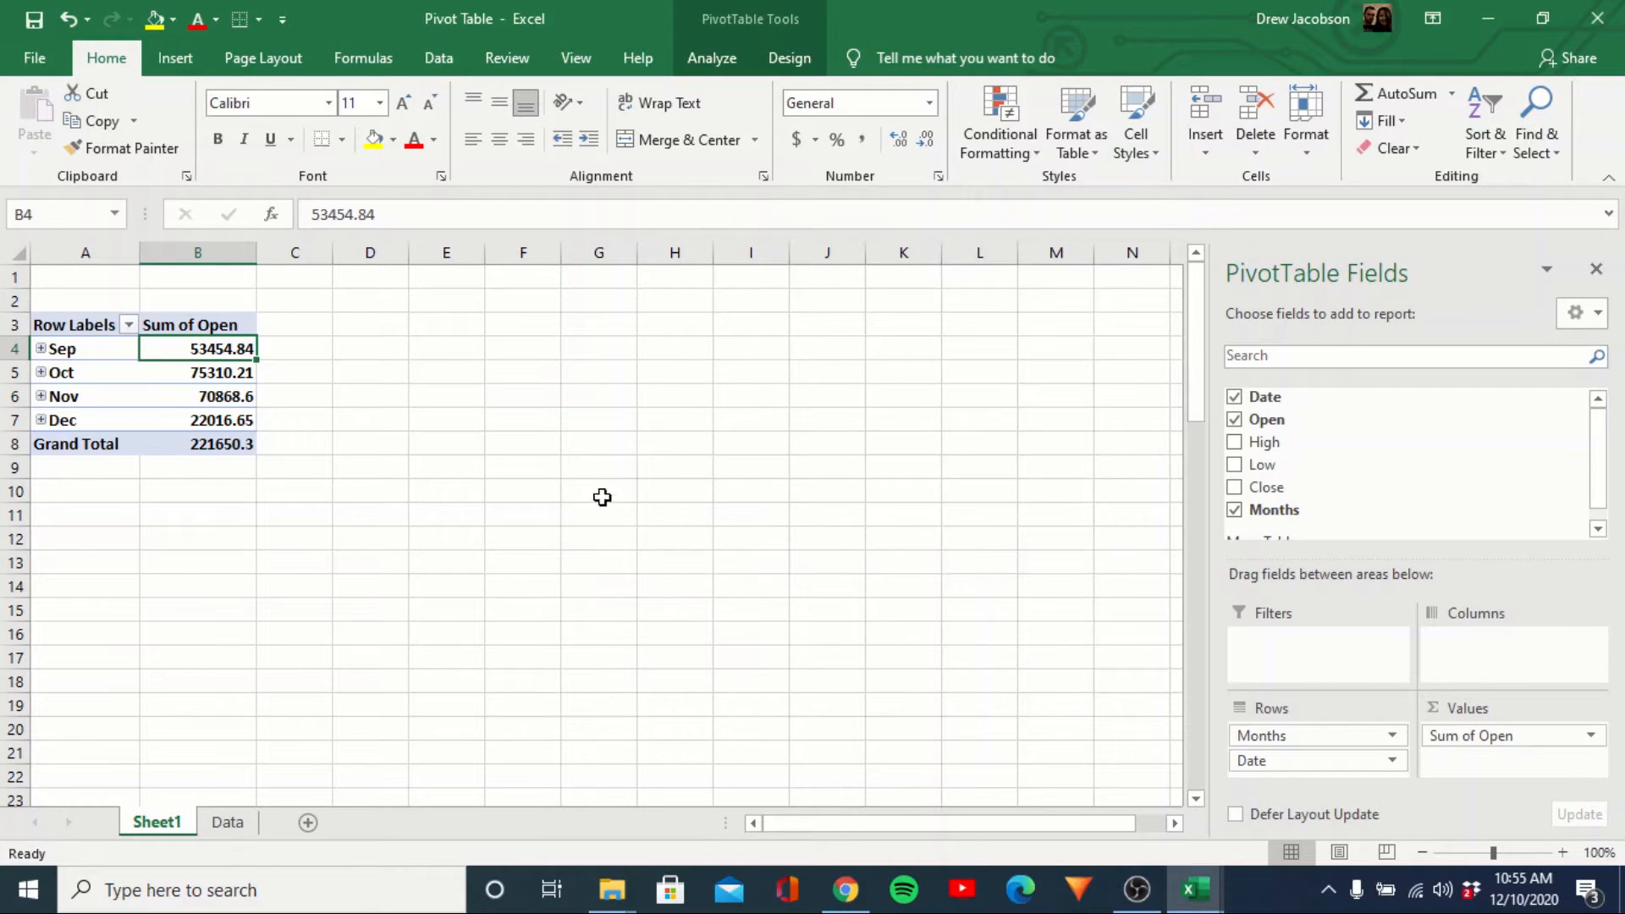
- Expand and collapse Sep, then add Close as a report filter
click(40, 348)
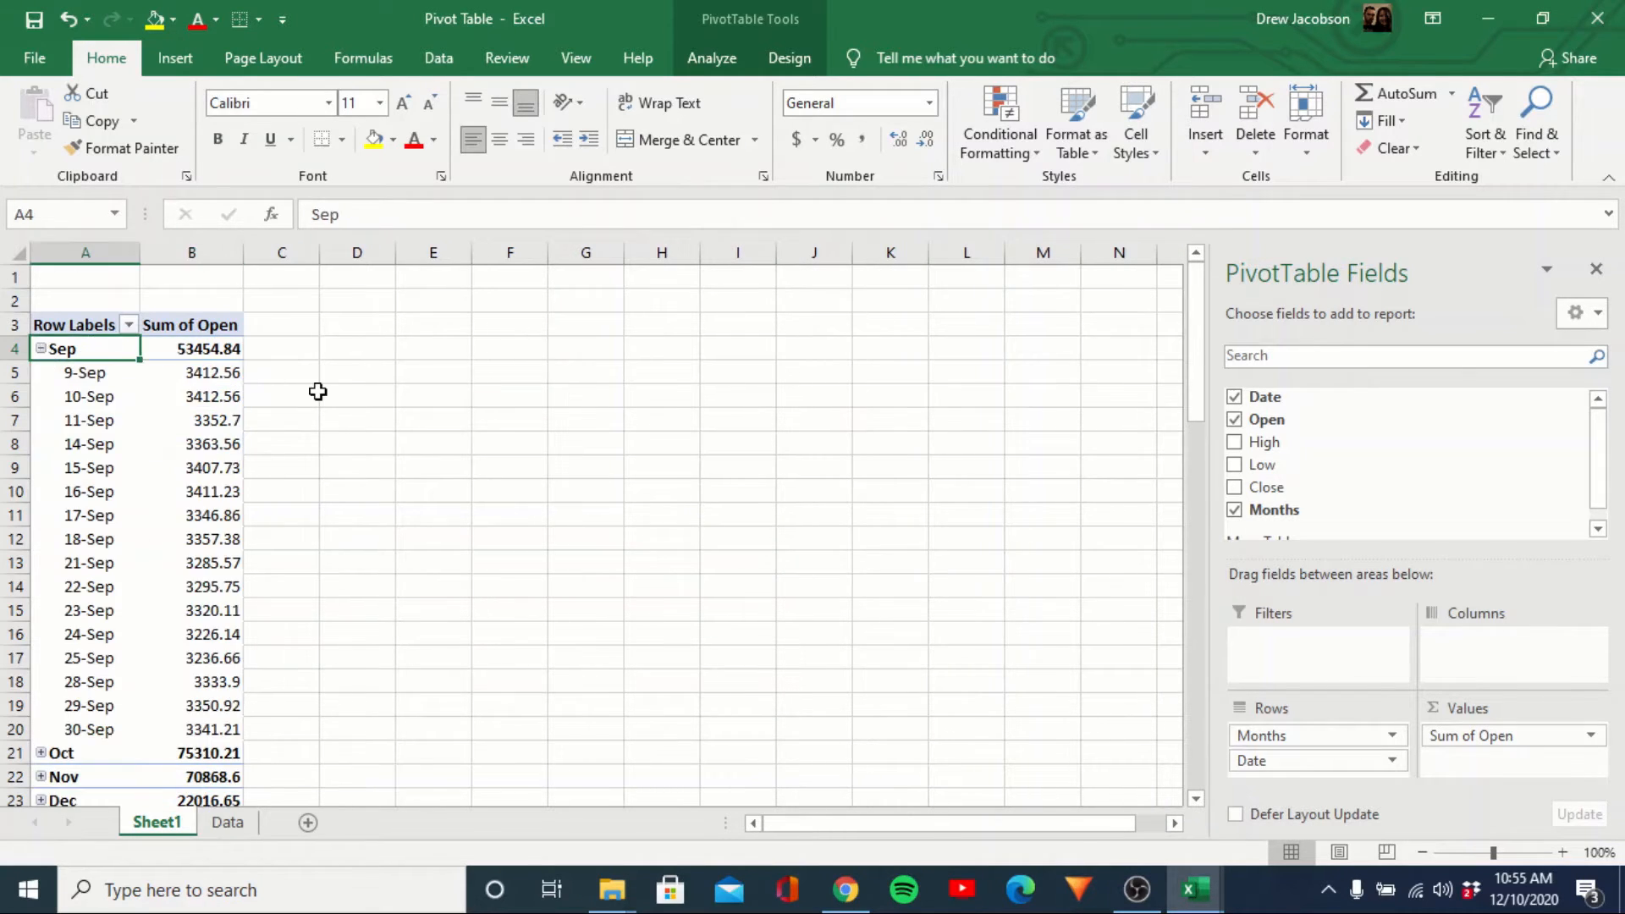
click(40, 348)
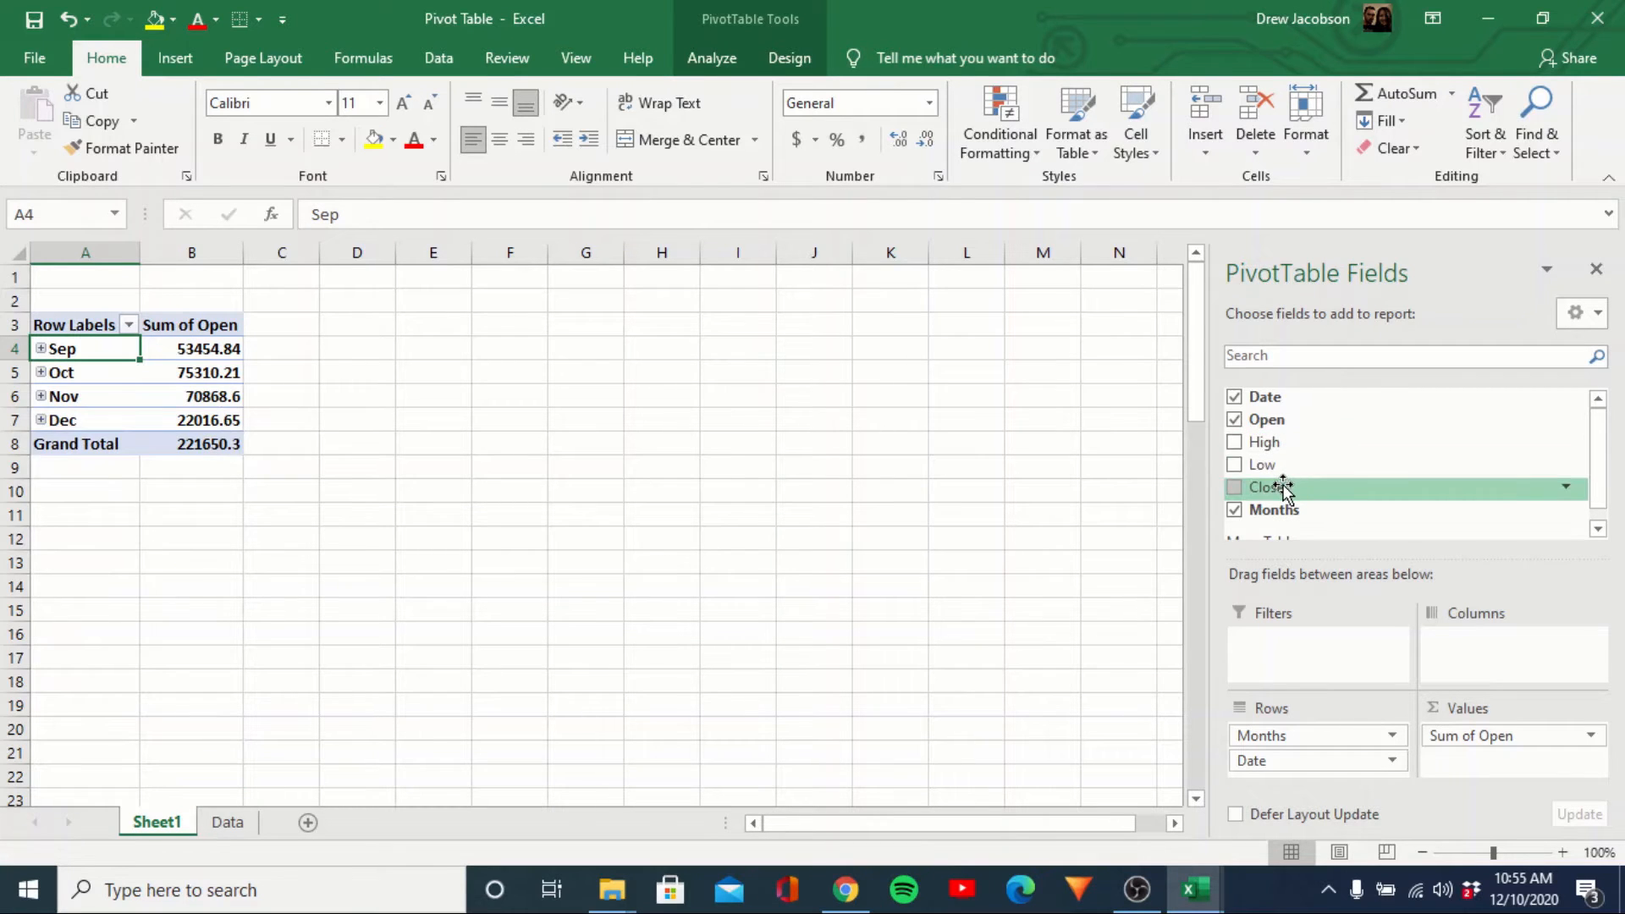
drag(1284, 488, 1320, 642)
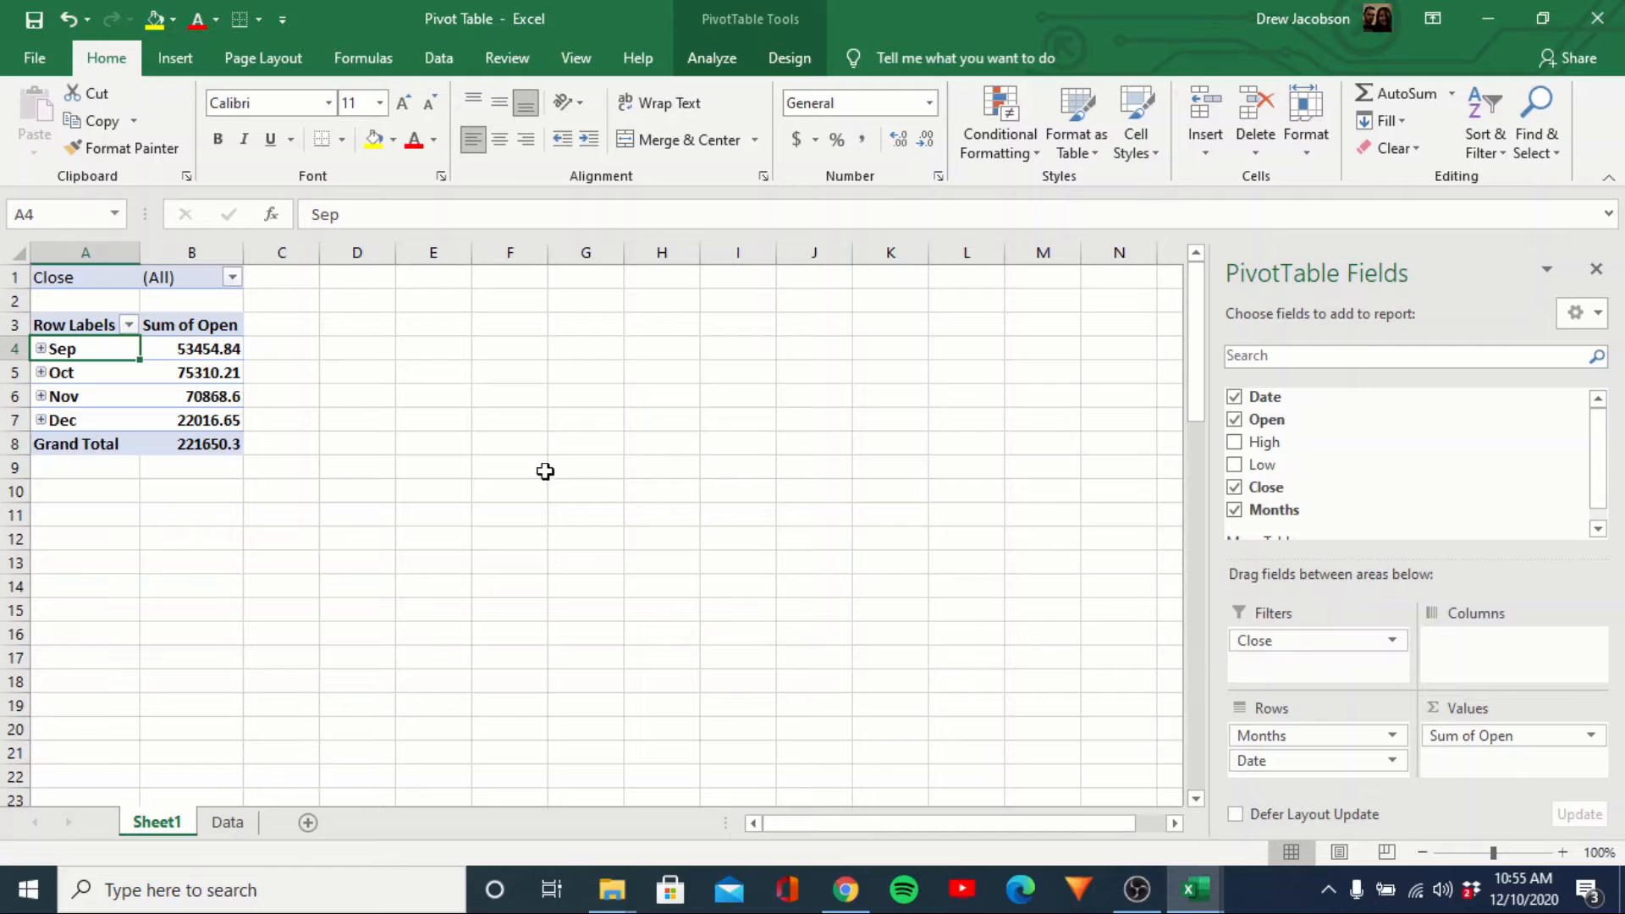
- Exclude Close values 3236.92, 3246.59, 3269.96, 3271.03, 3281.06 and 3298.46 from the filter
click(232, 278)
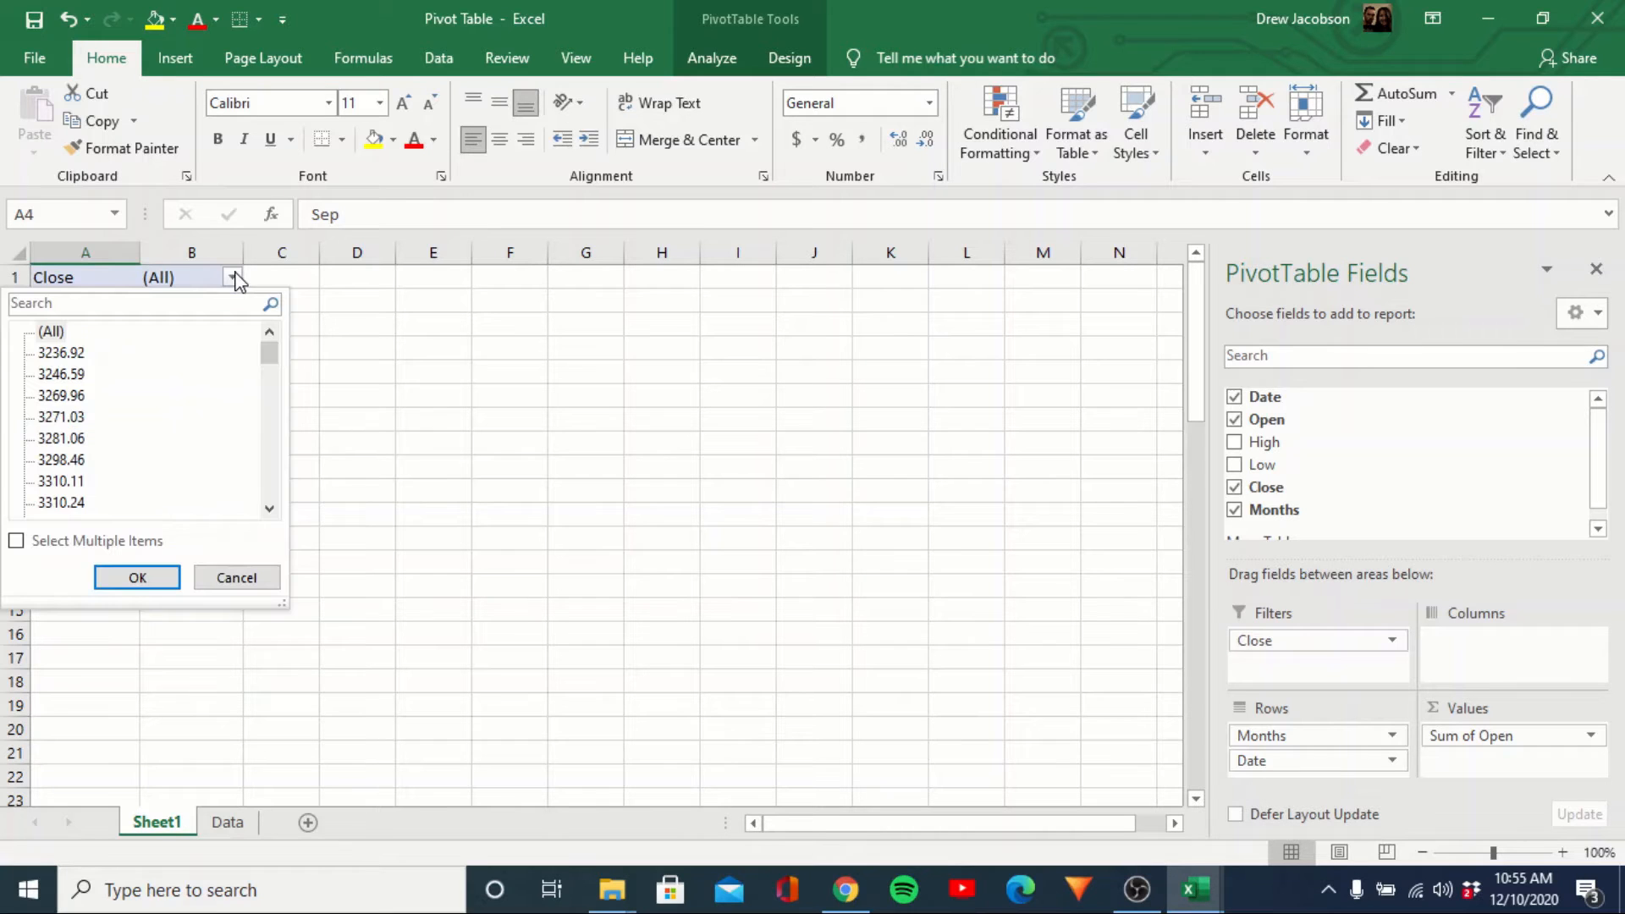
click(16, 541)
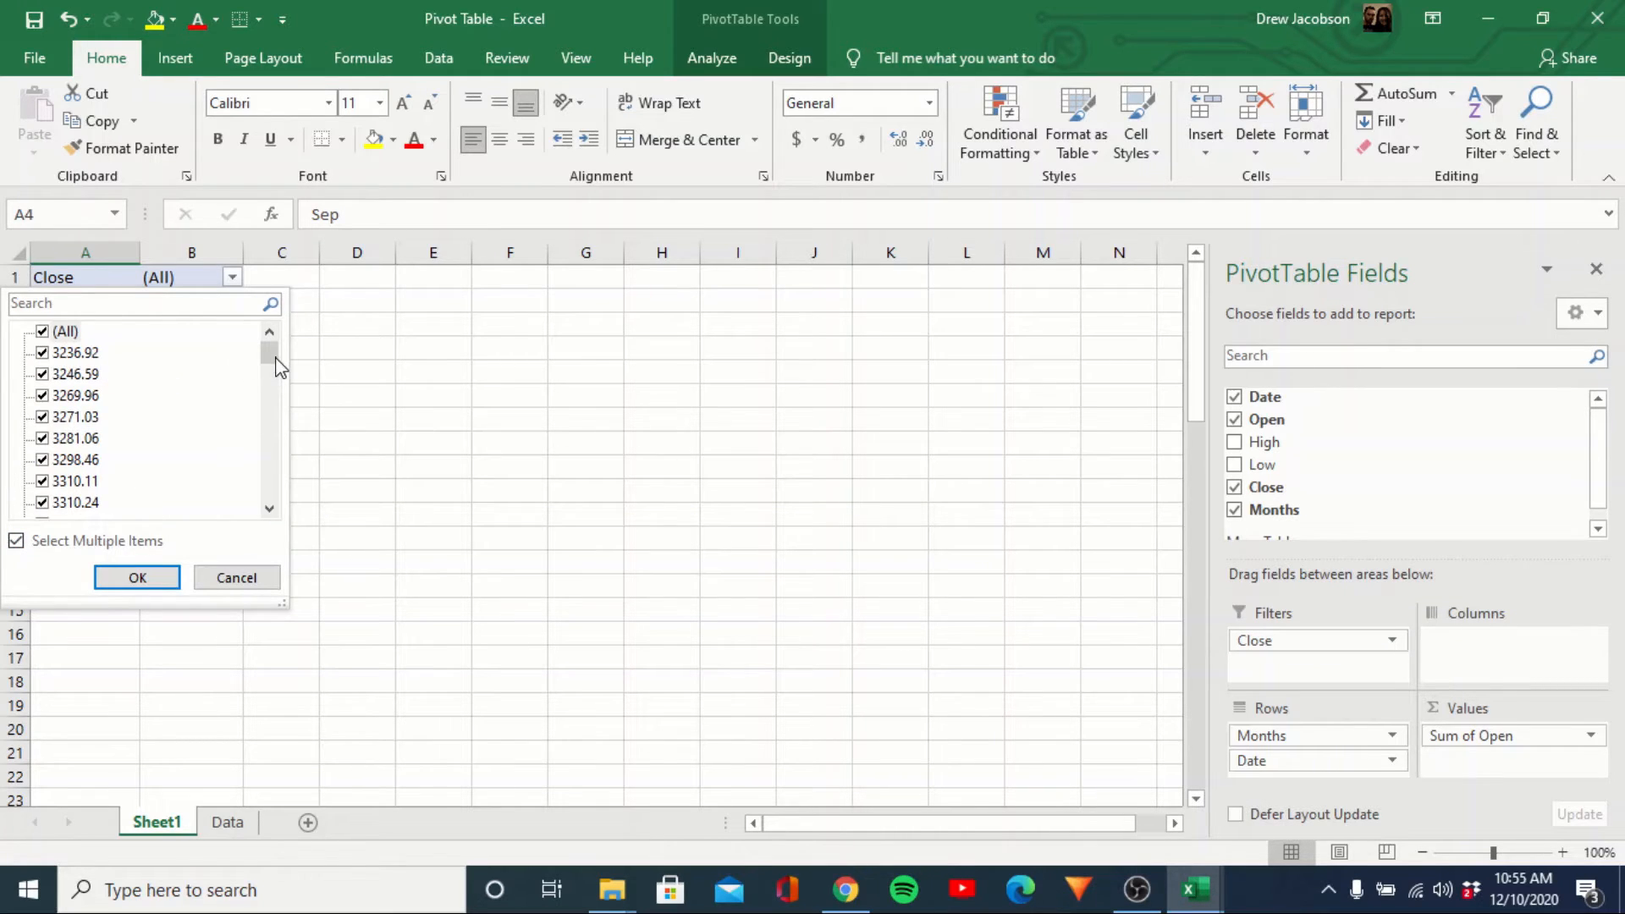
drag(275, 368, 270, 334)
click(43, 354)
click(42, 375)
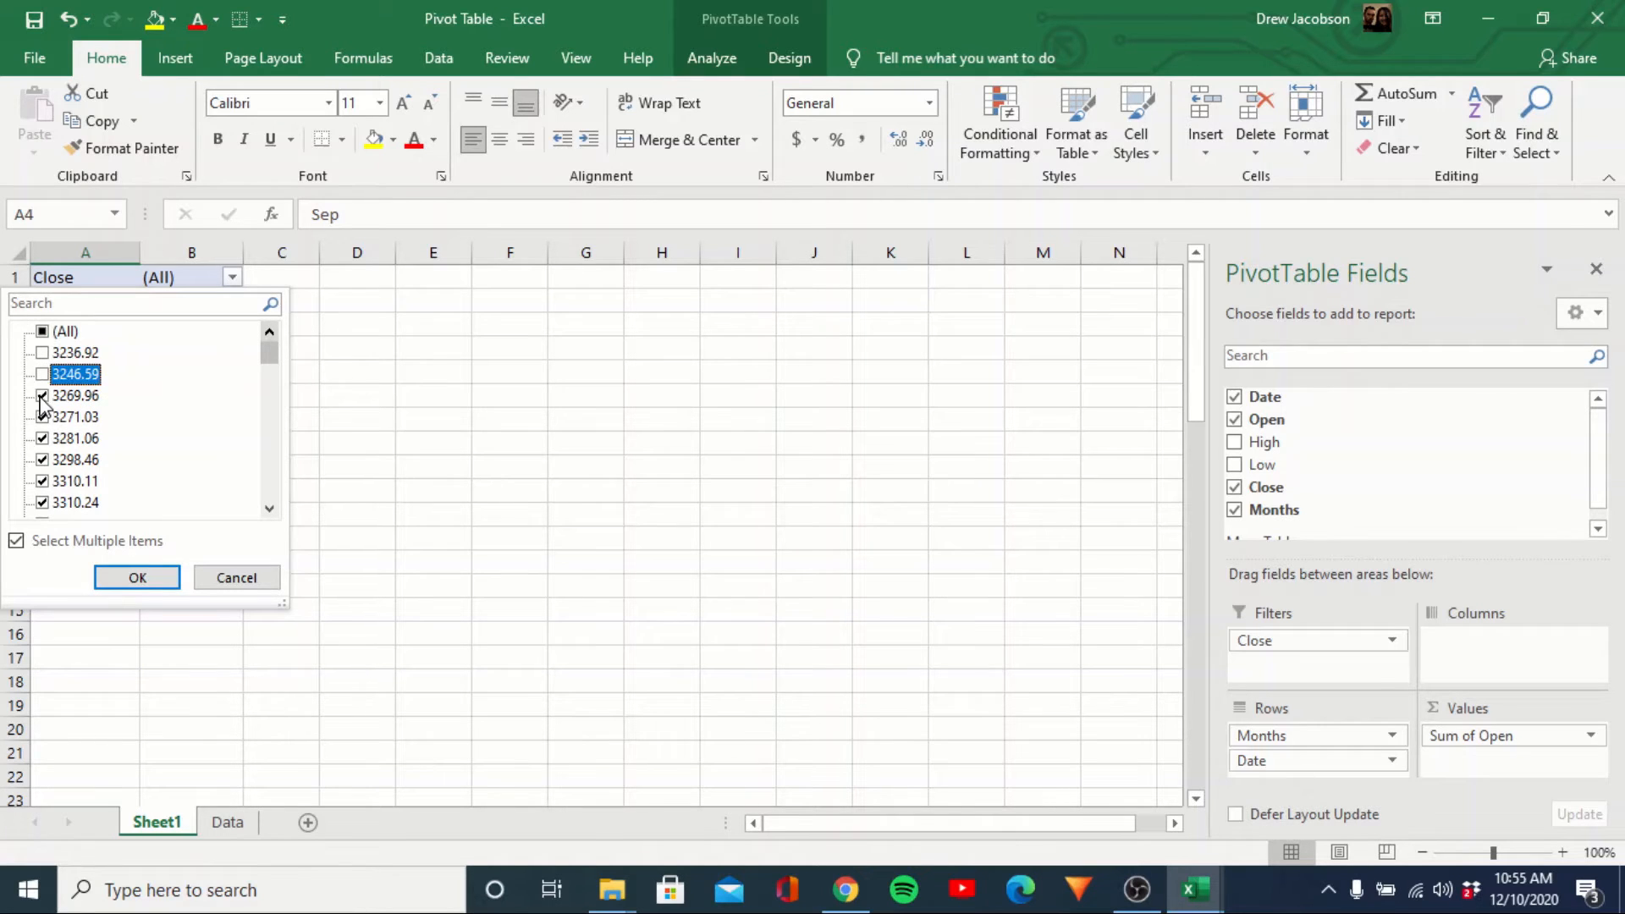
click(43, 396)
click(43, 418)
click(42, 439)
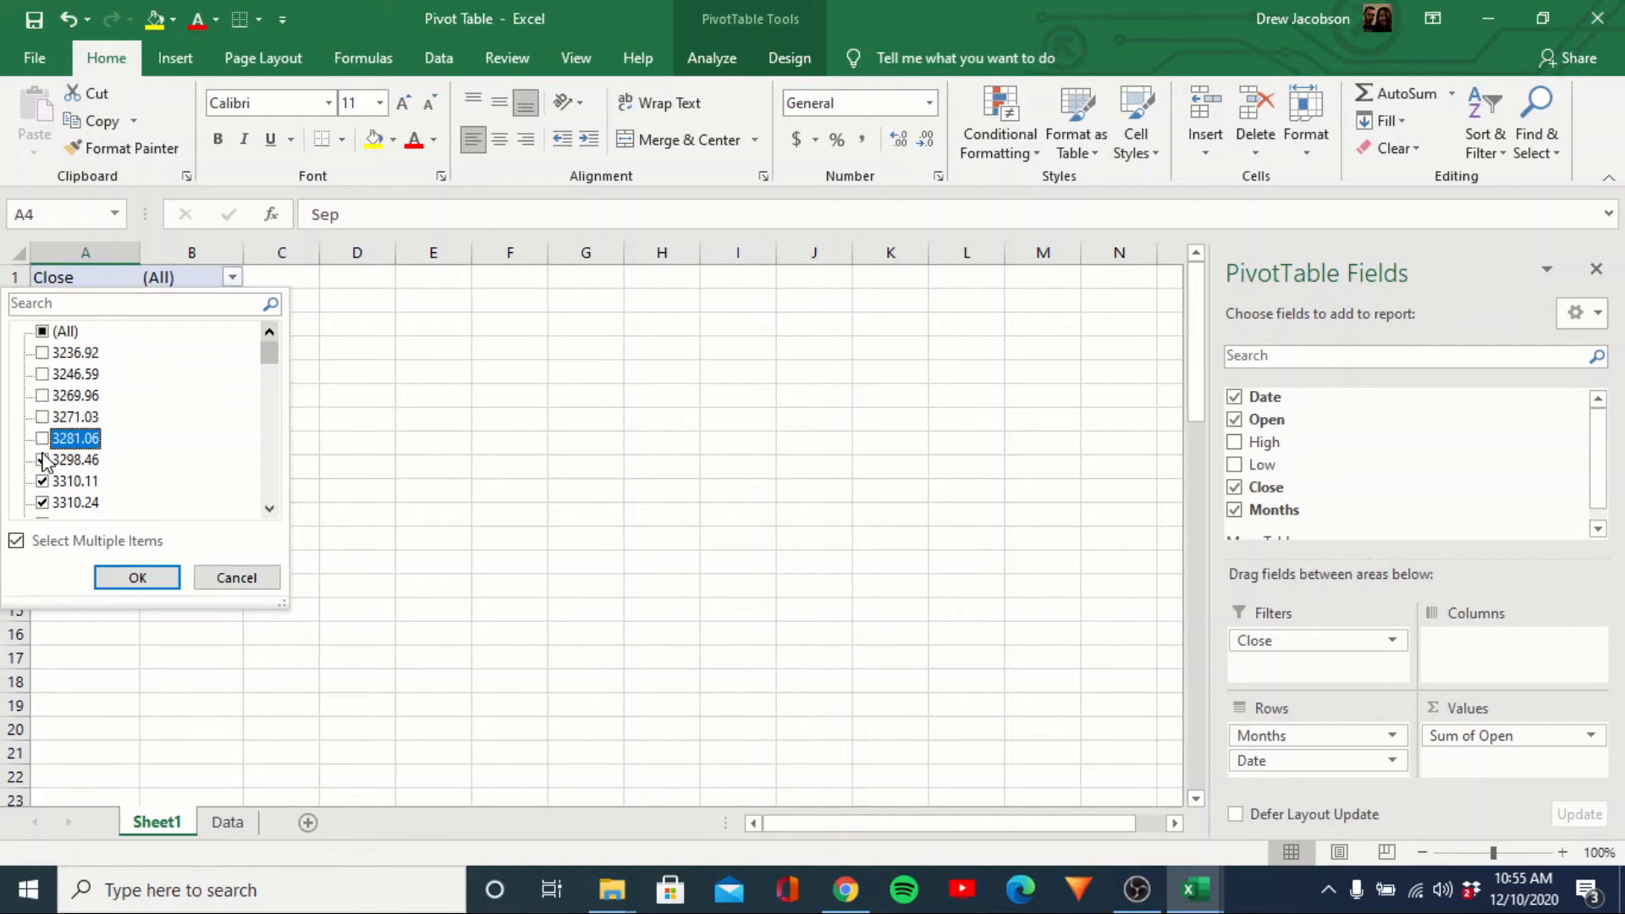
click(43, 459)
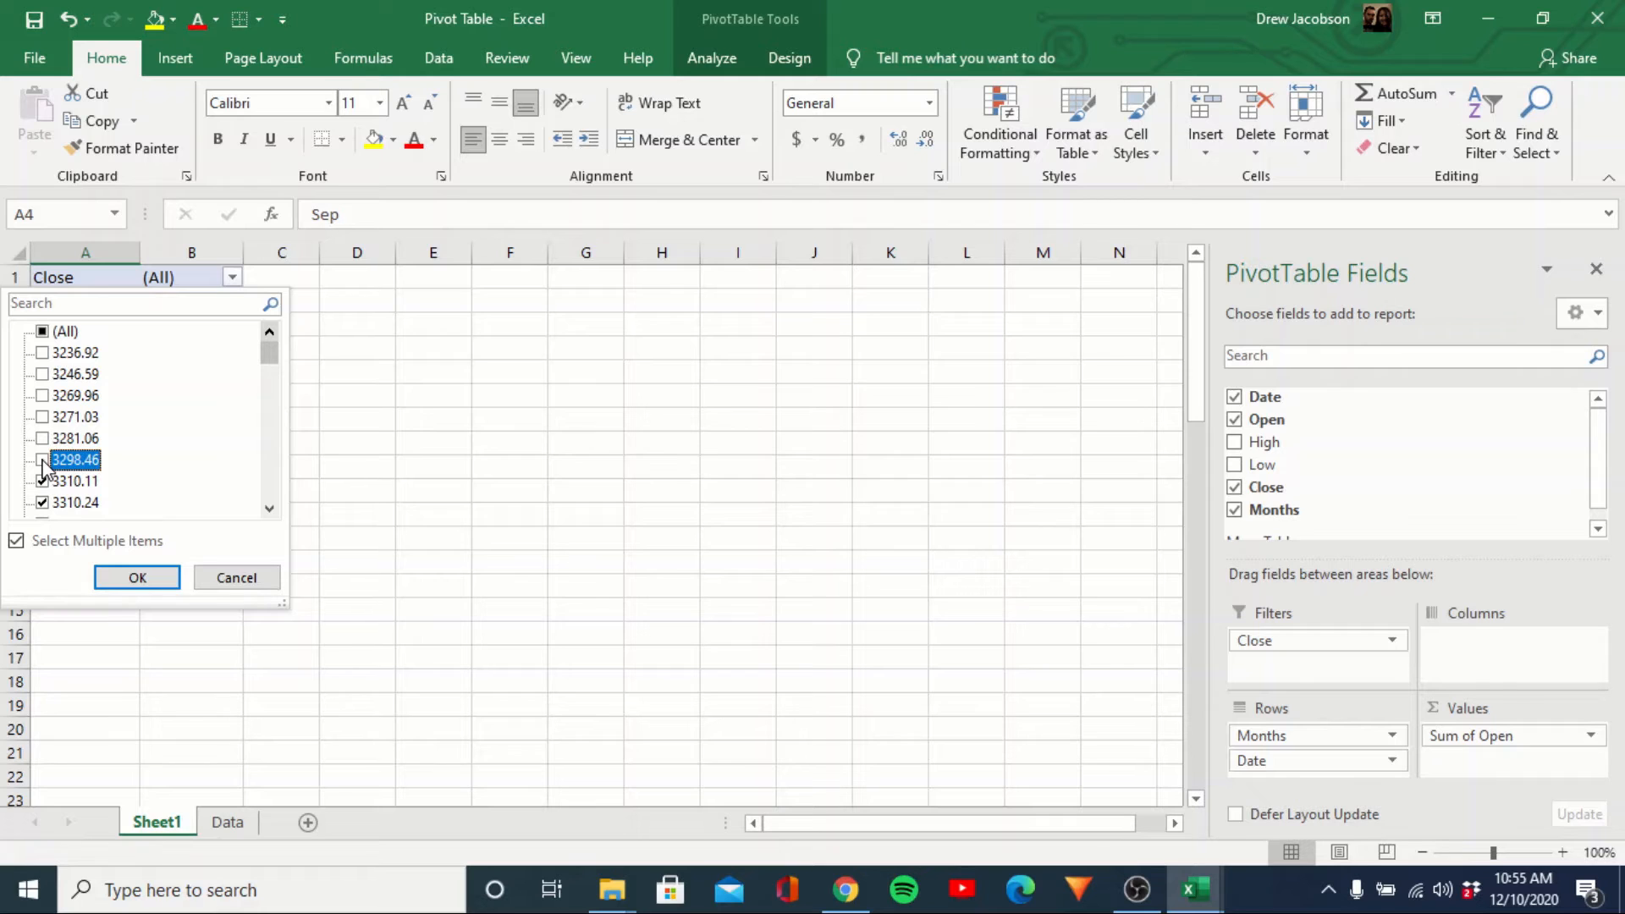
click(125, 574)
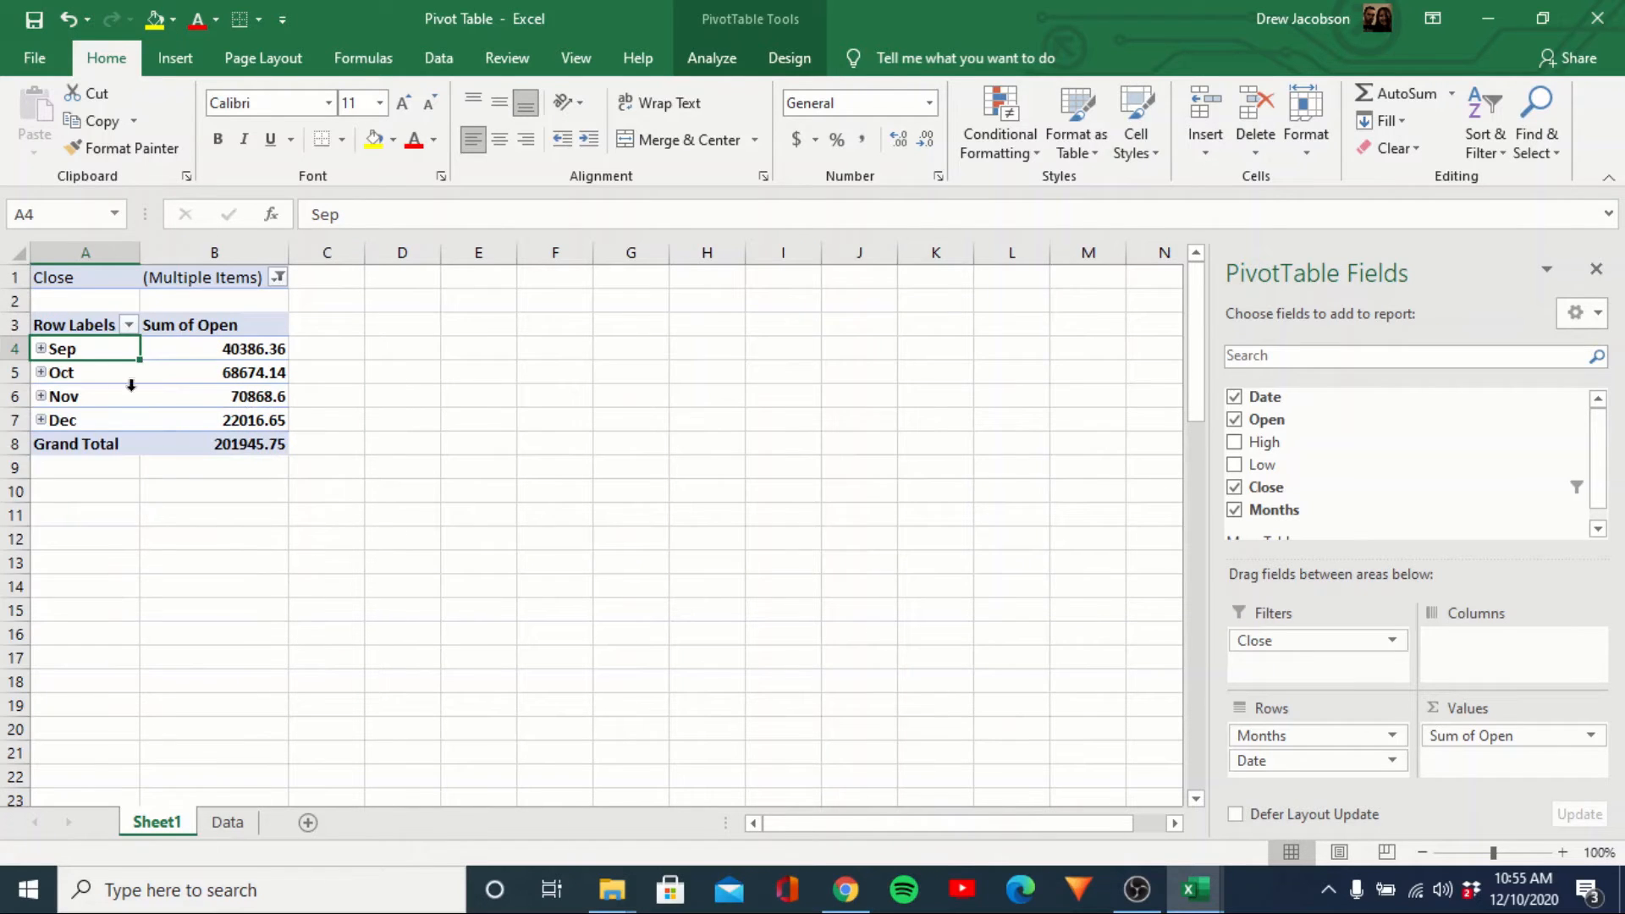
click(41, 349)
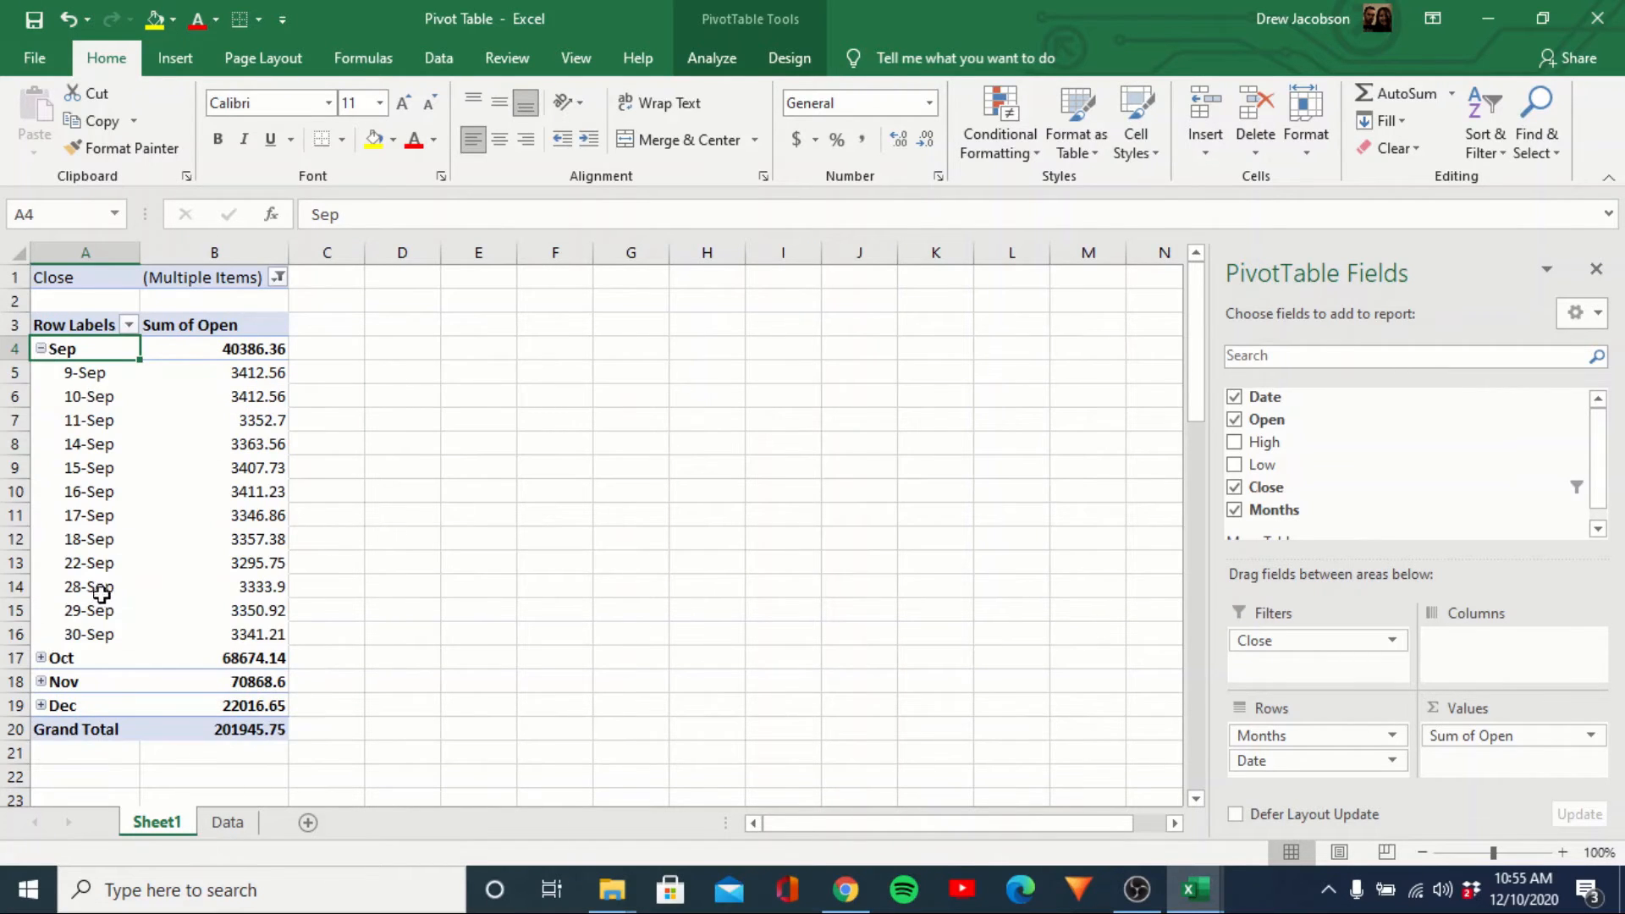
click(41, 657)
click(40, 657)
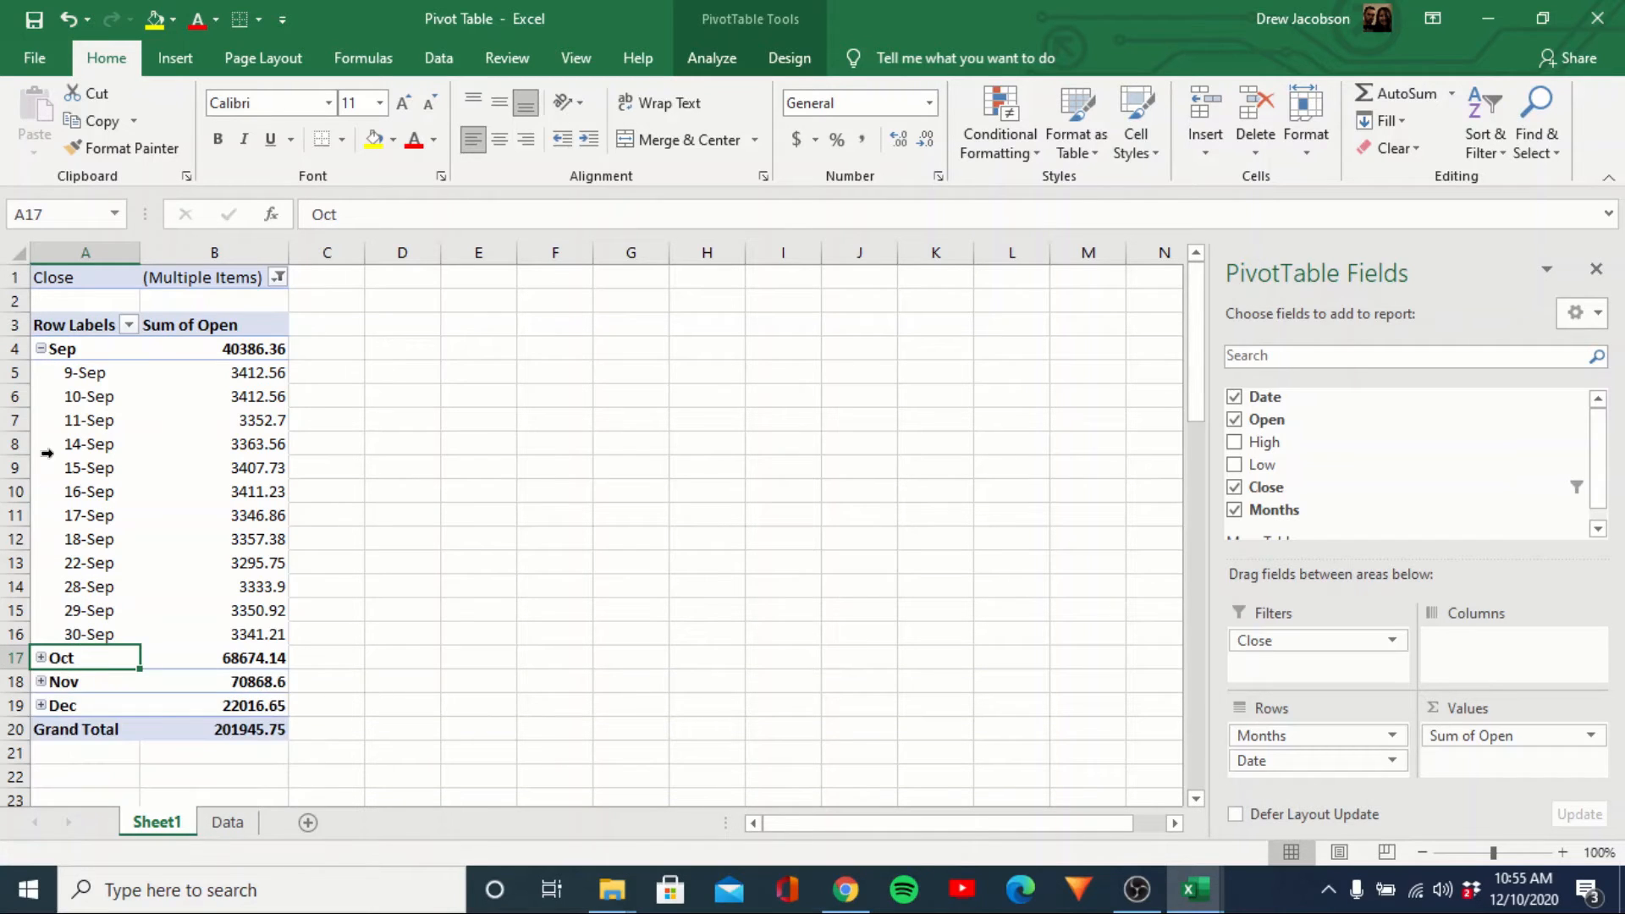
click(41, 349)
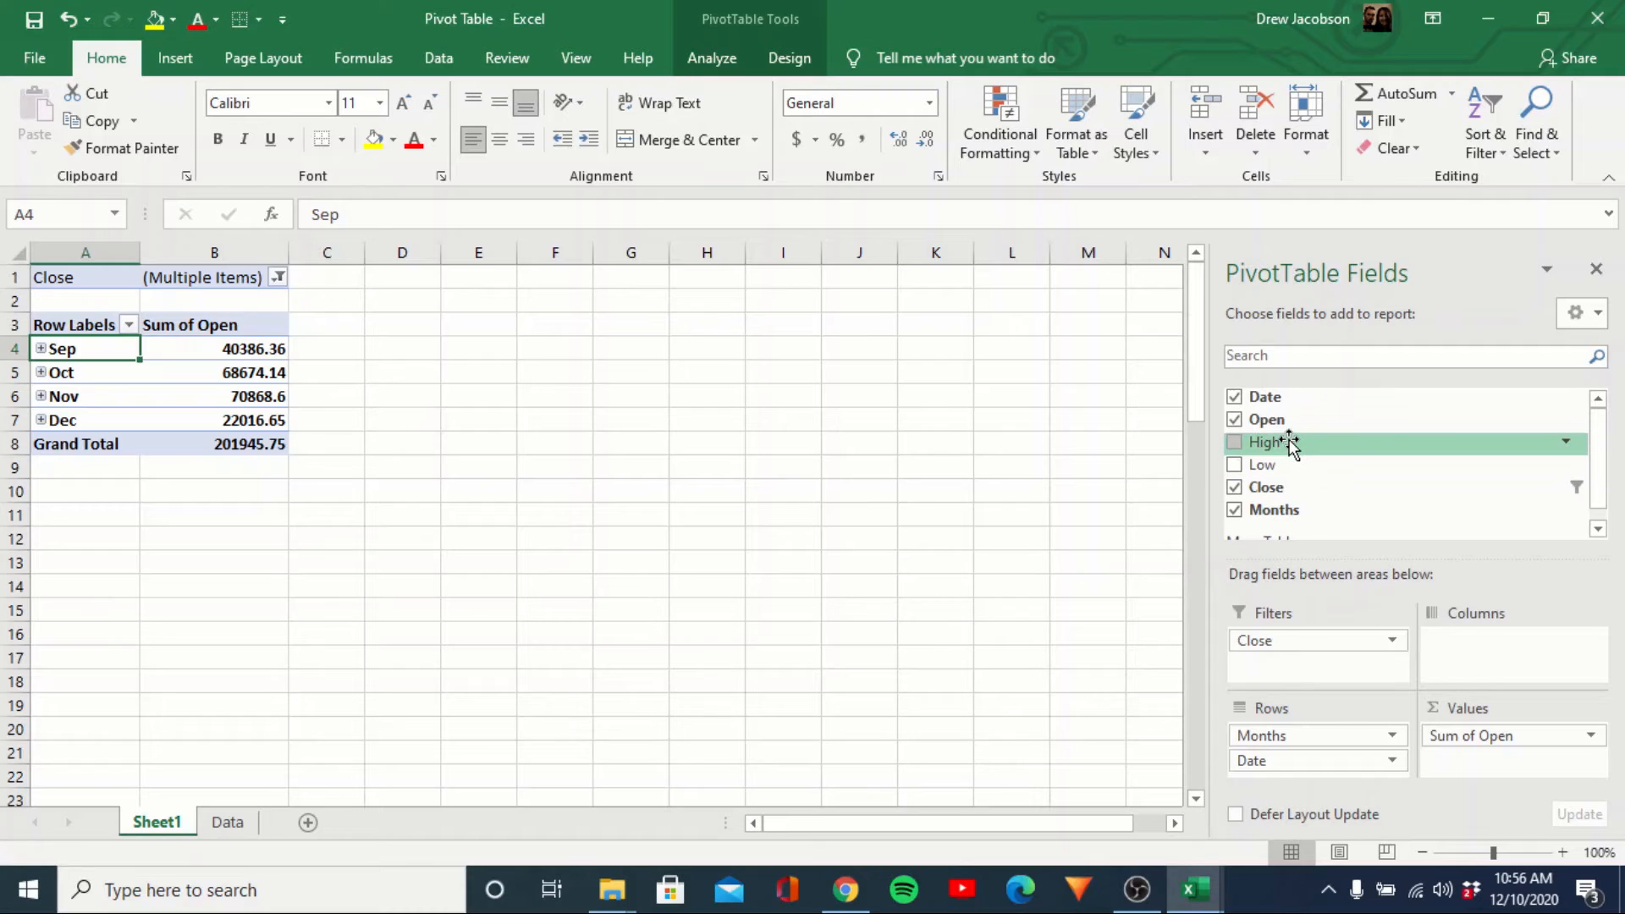
- Move Months from Rows to Columns, then review the Sep–Dec columns and daily date rows
scroll(1608, 474, down, 1)
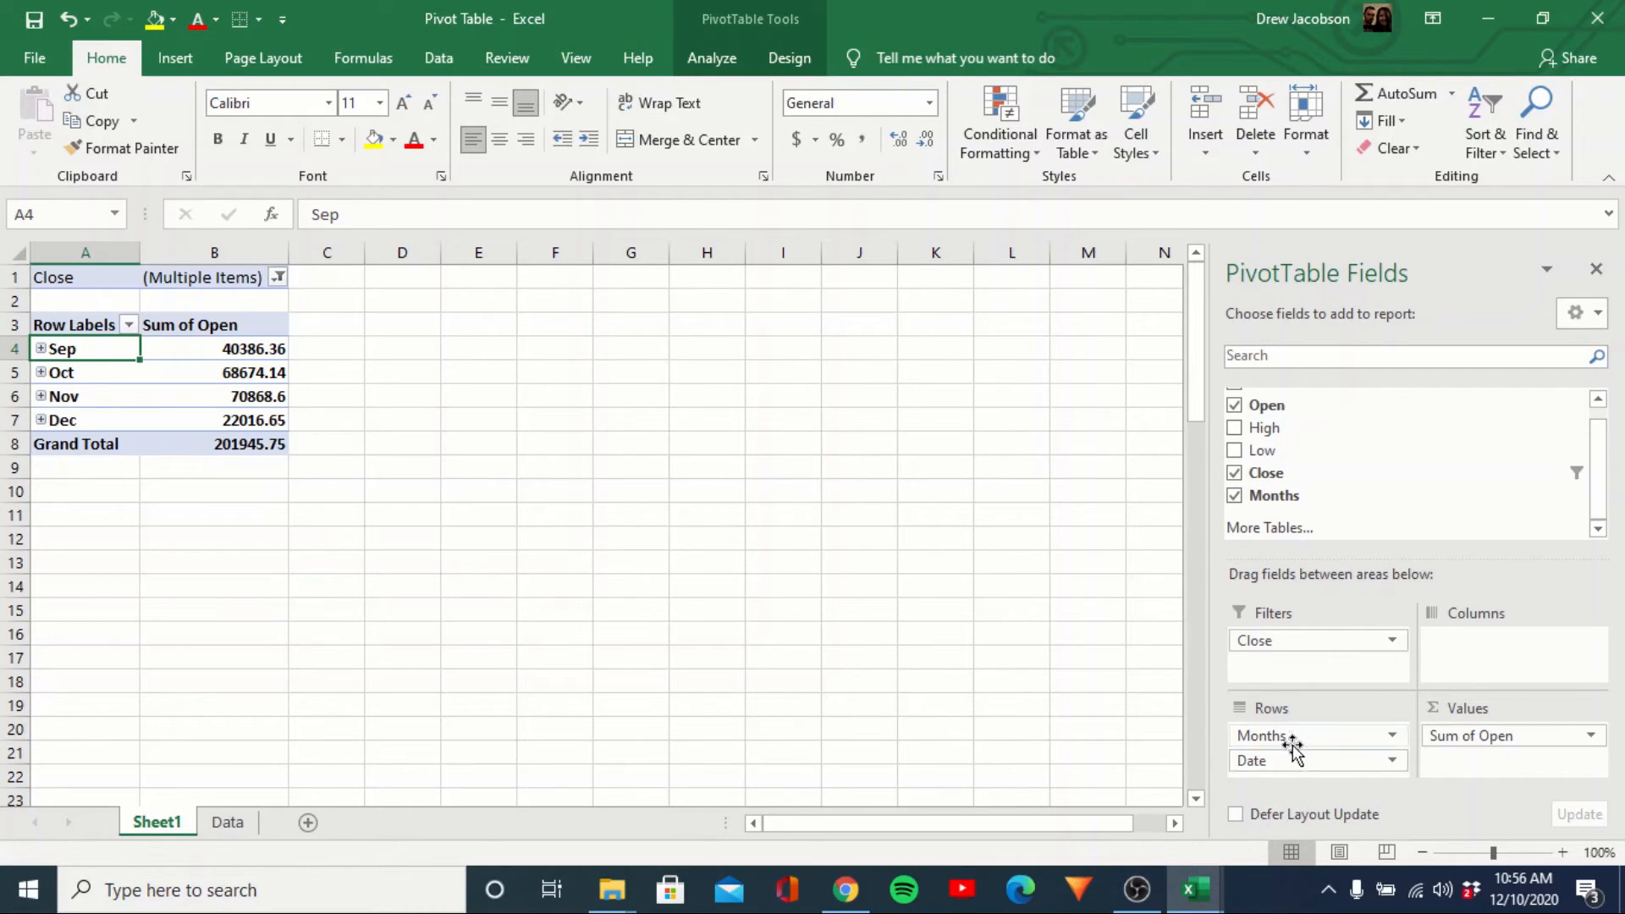
drag(1267, 743, 1458, 653)
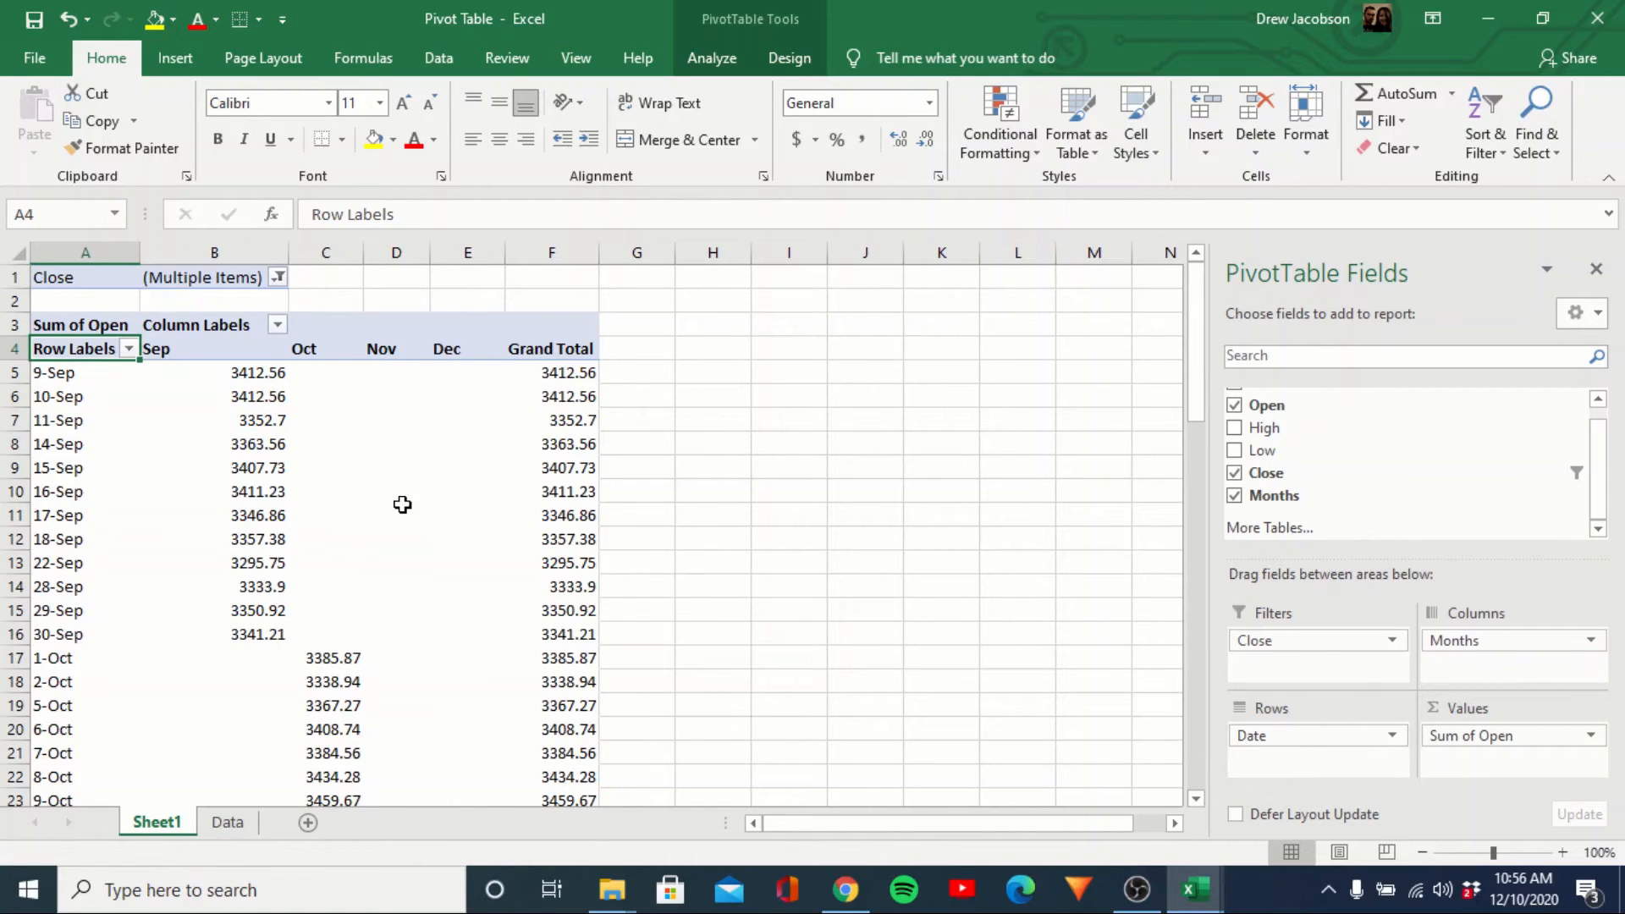
click(217, 346)
click(321, 348)
click(391, 348)
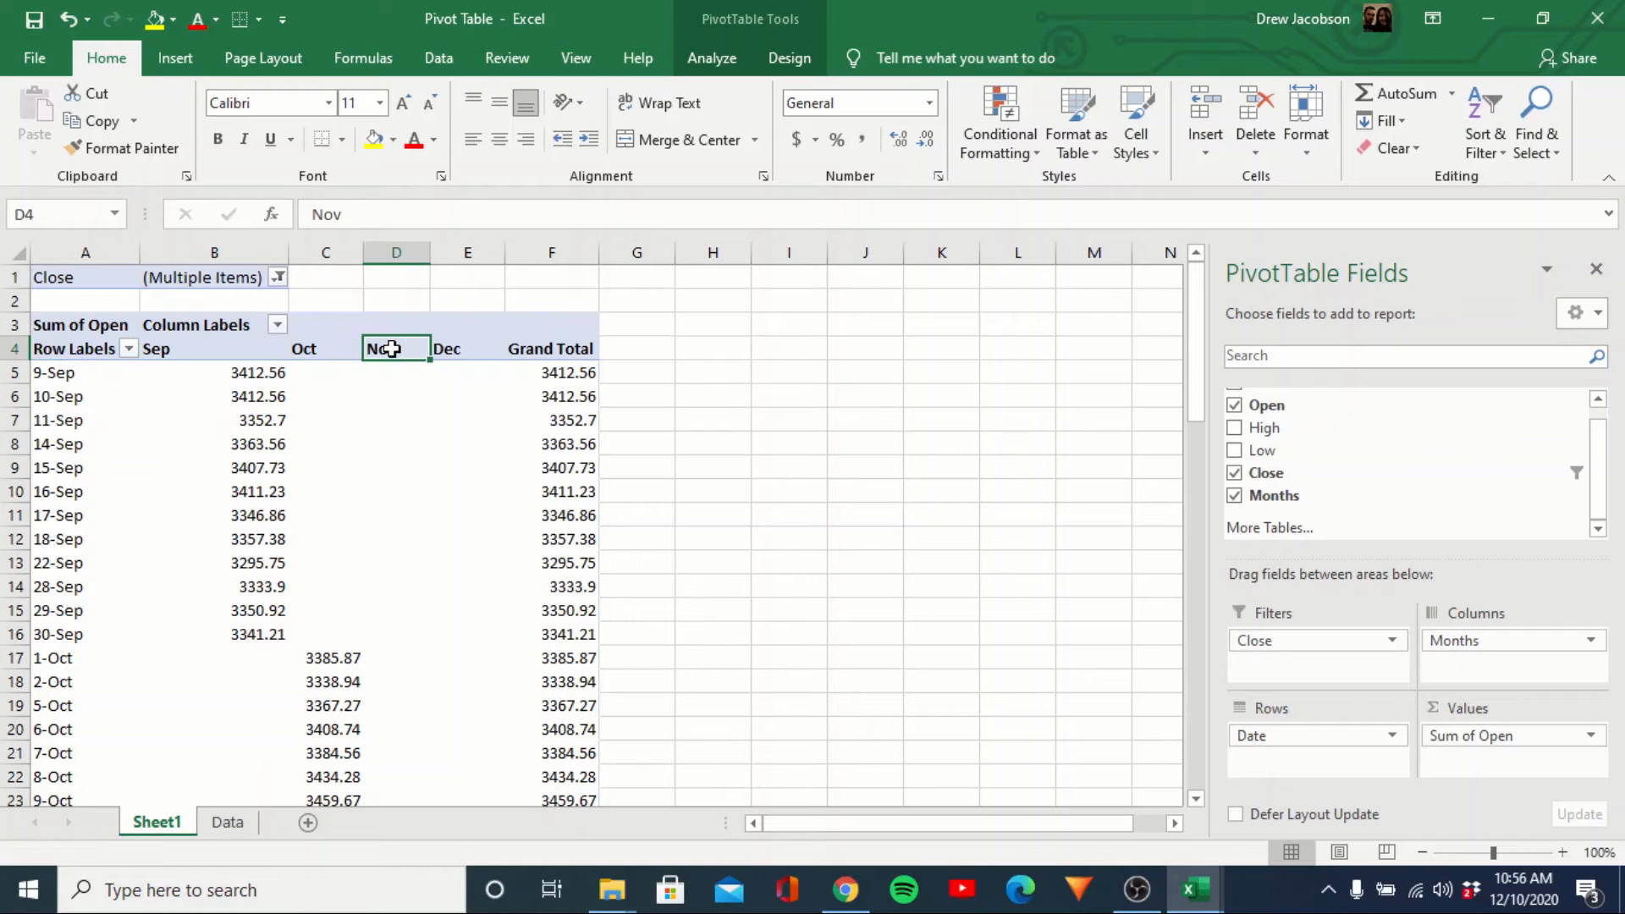
click(447, 348)
click(72, 372)
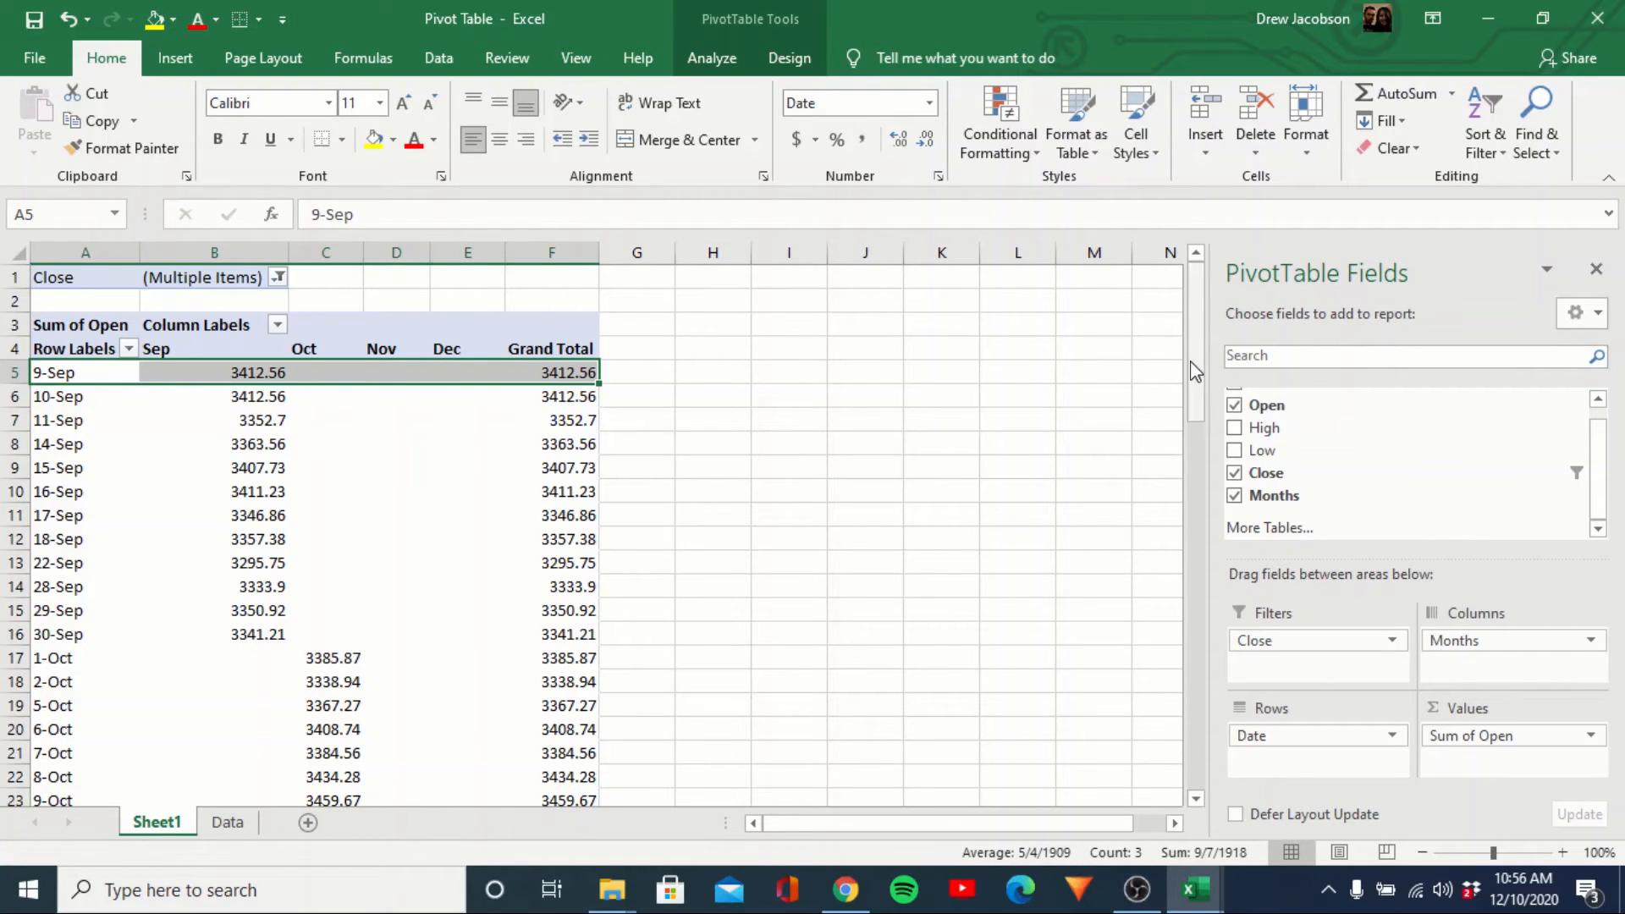
drag(1199, 372, 1183, 745)
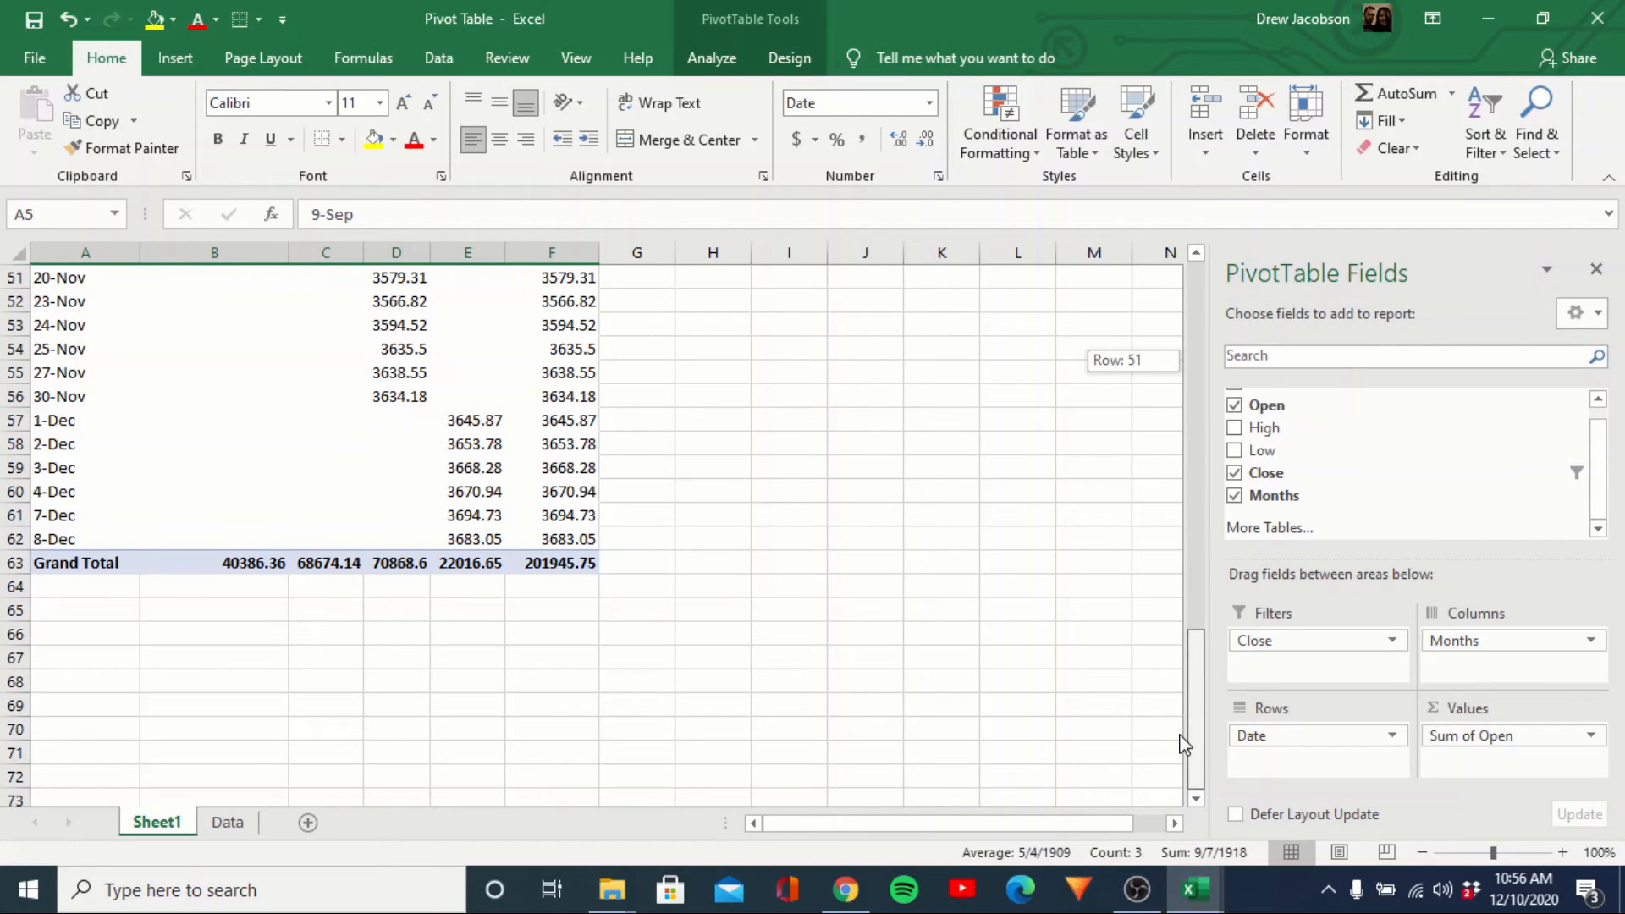
drag(1183, 745, 1193, 317)
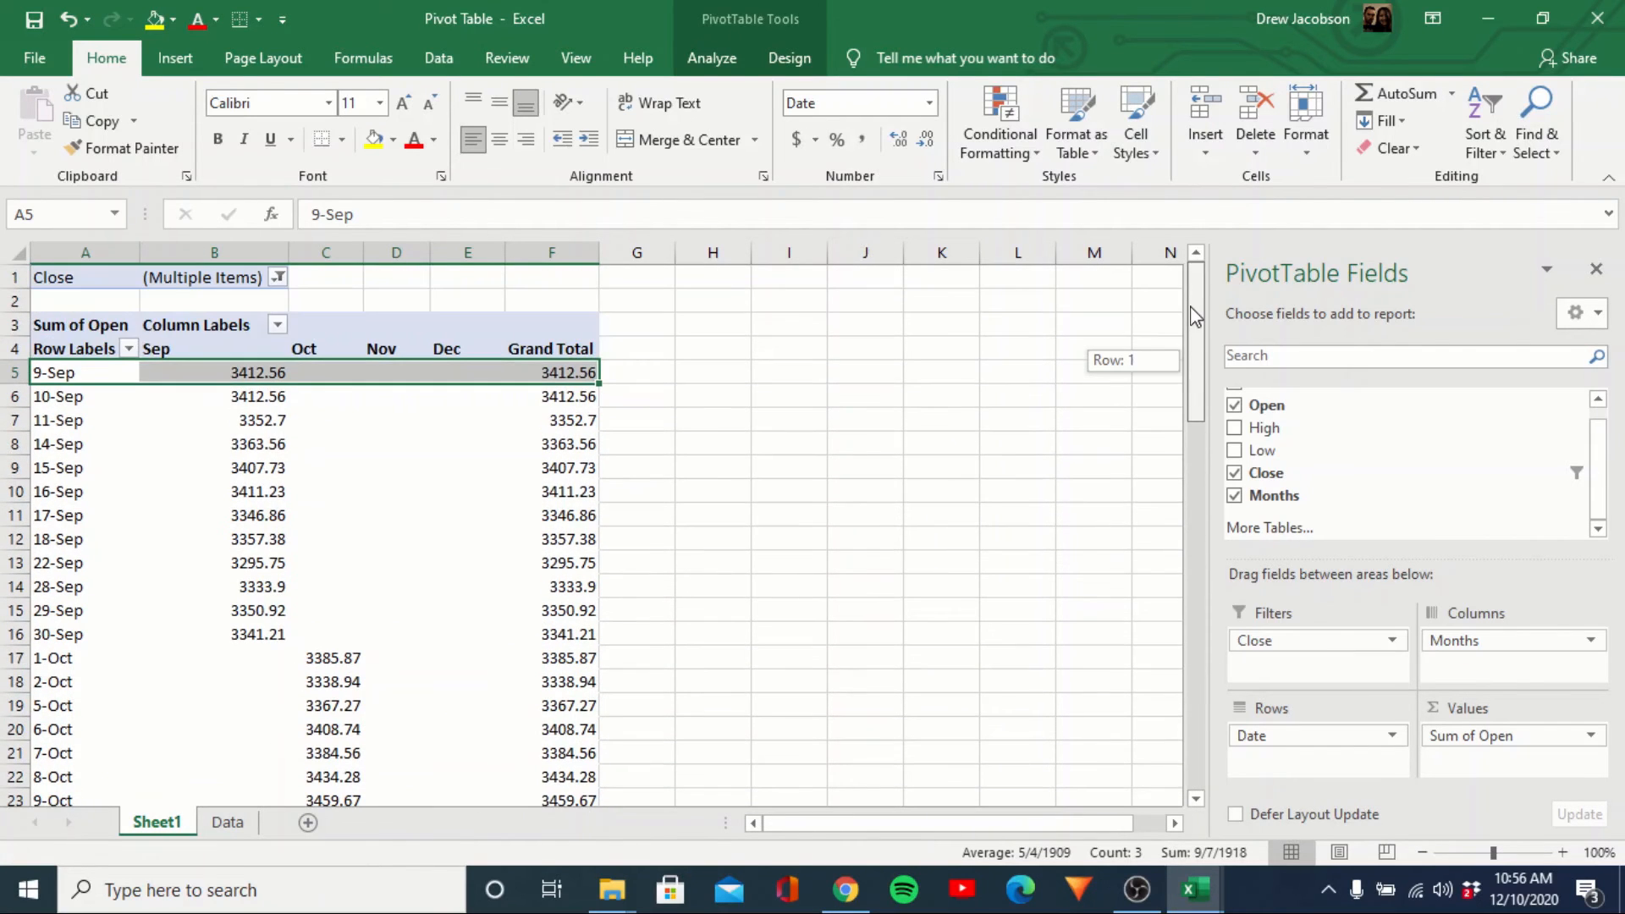
click(227, 822)
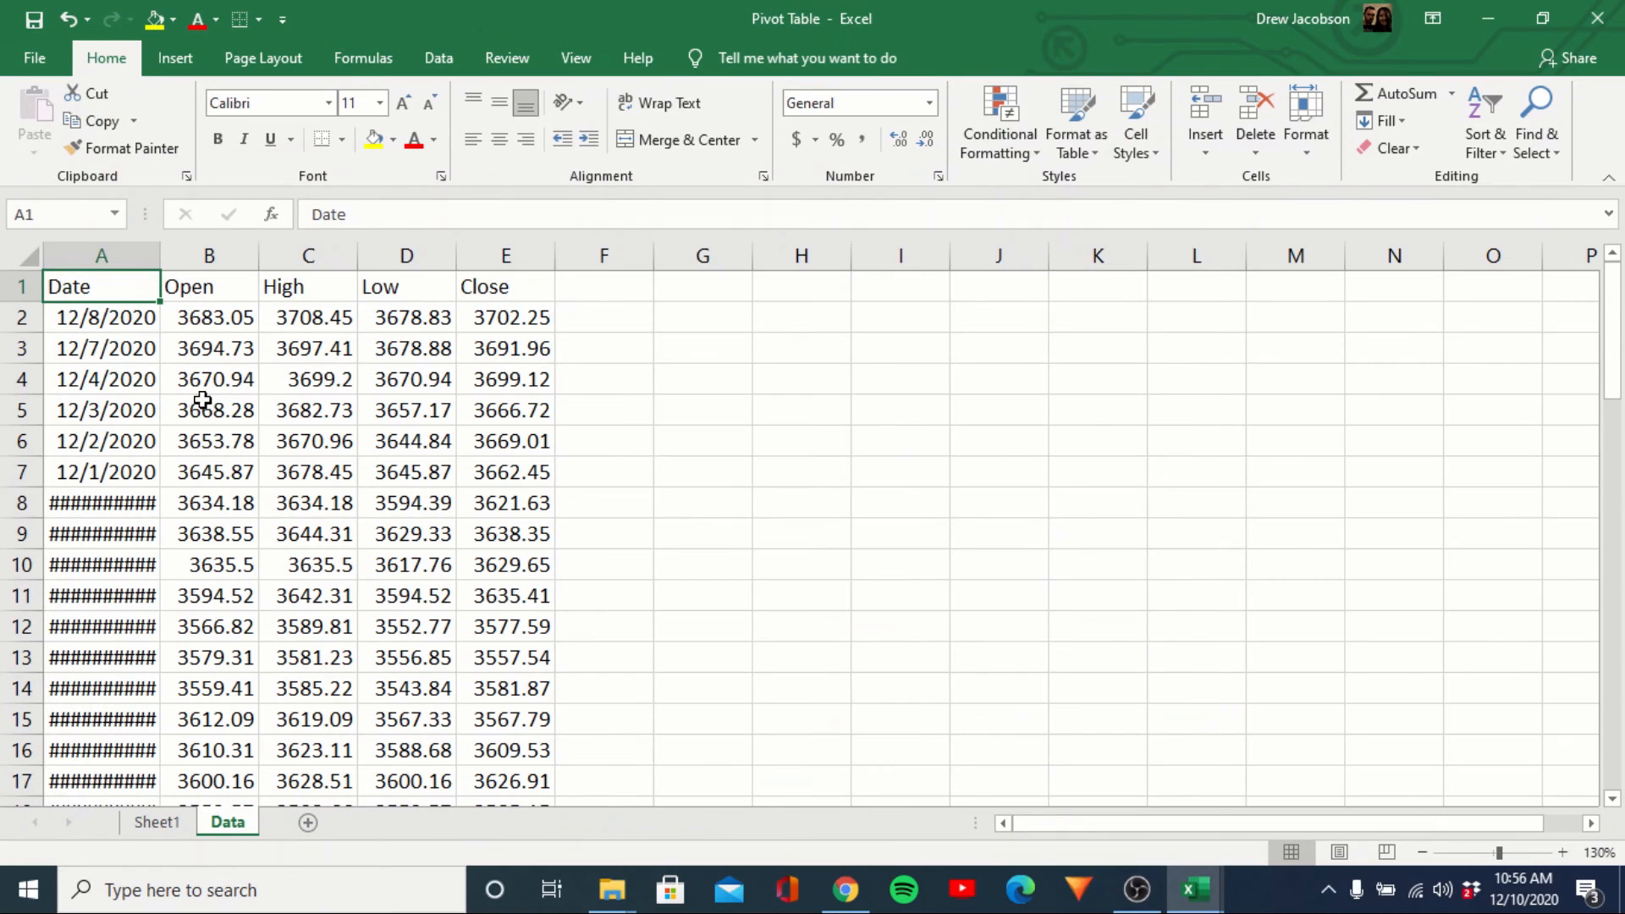
click(152, 823)
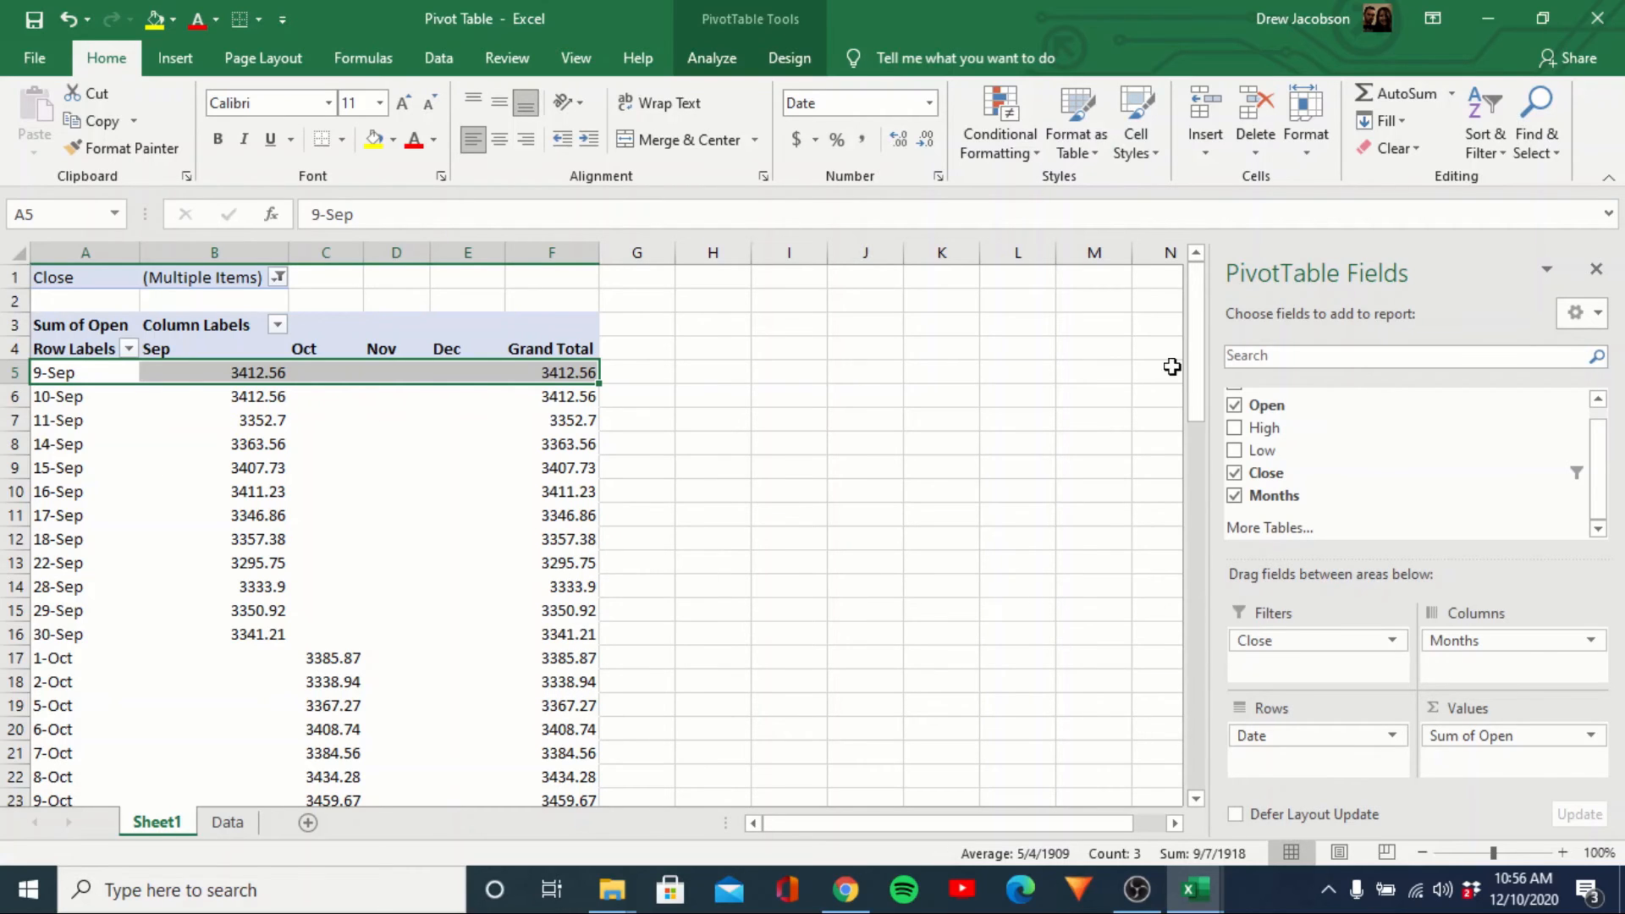
mouse_move(1198, 353)
mouse_down()
mouse_move(1196, 668)
mouse_move(1206, 327)
mouse_up()
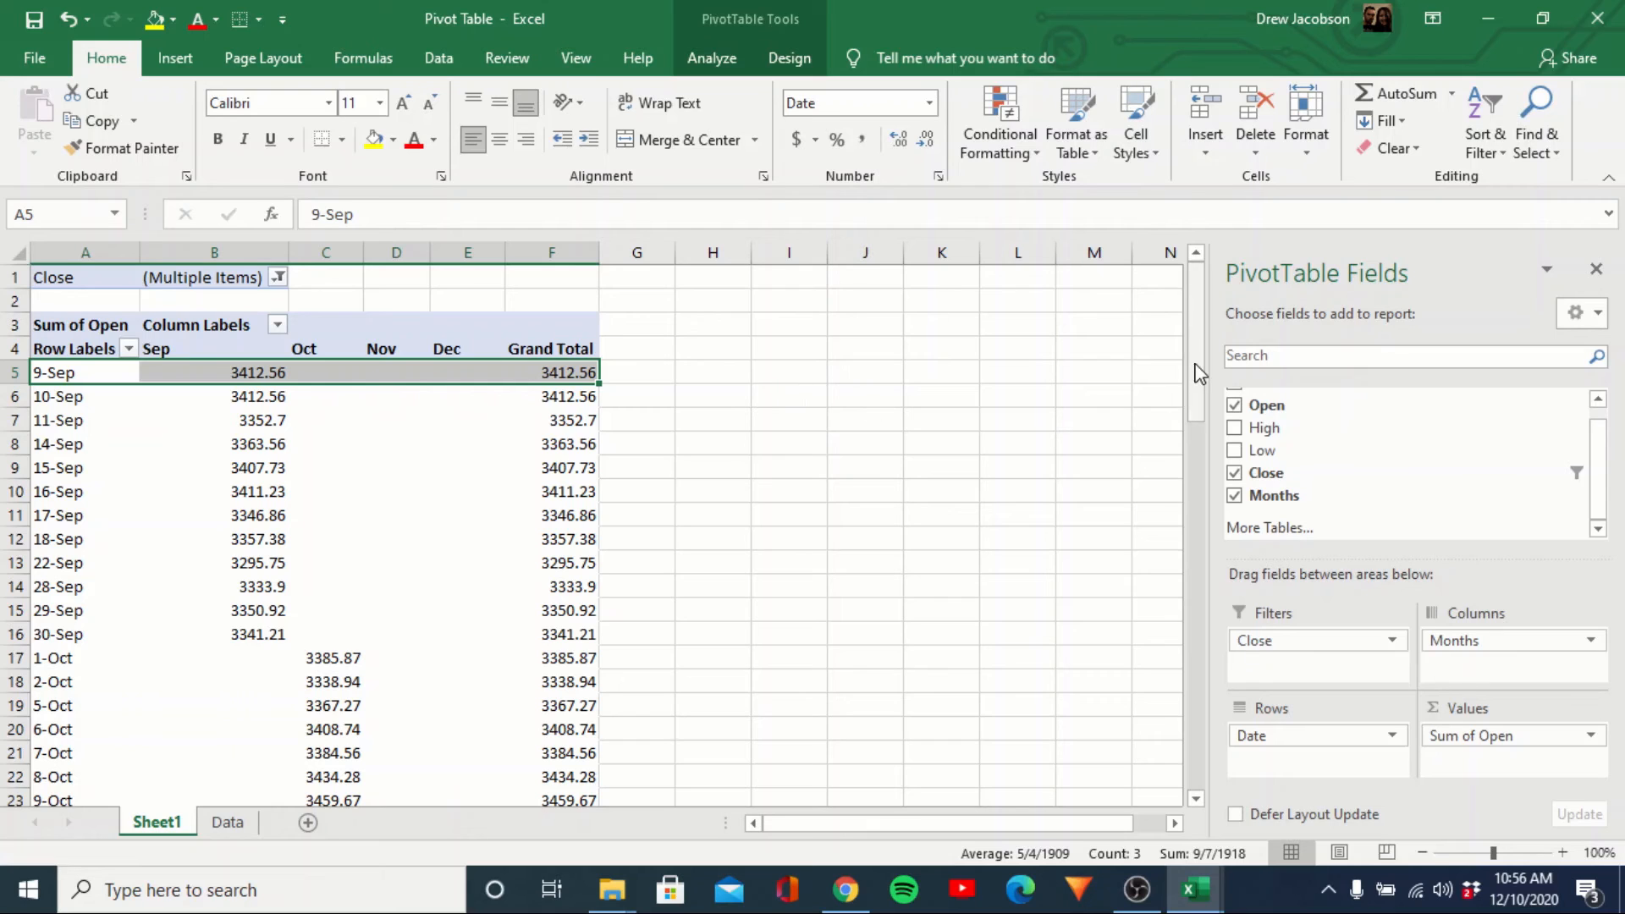
click(673, 415)
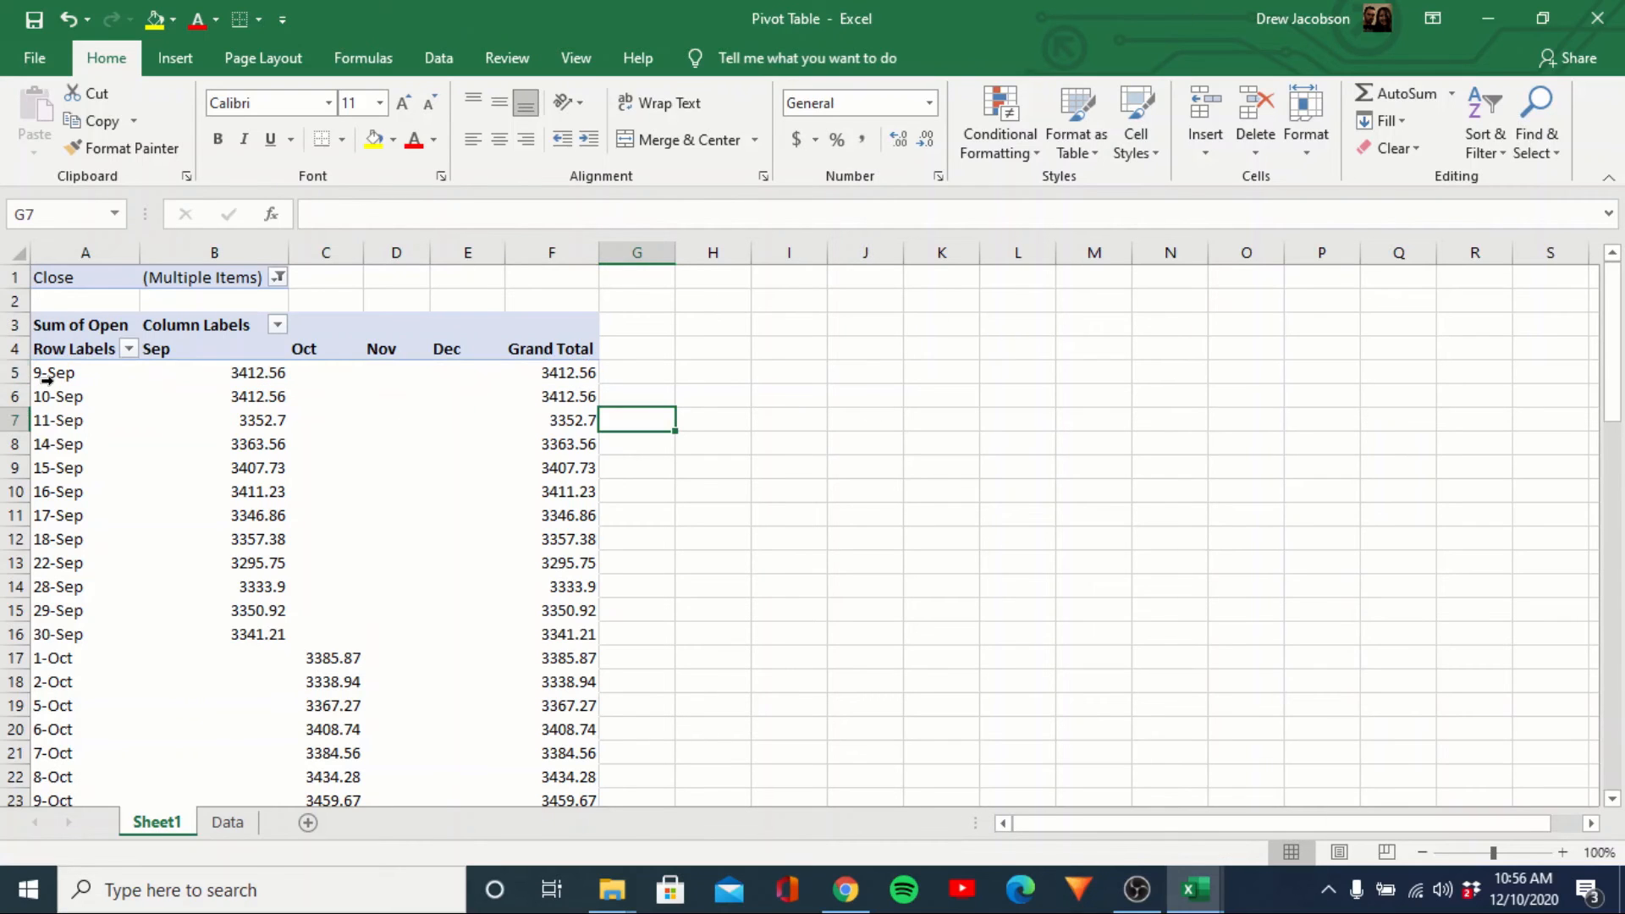
drag(47, 378, 563, 375)
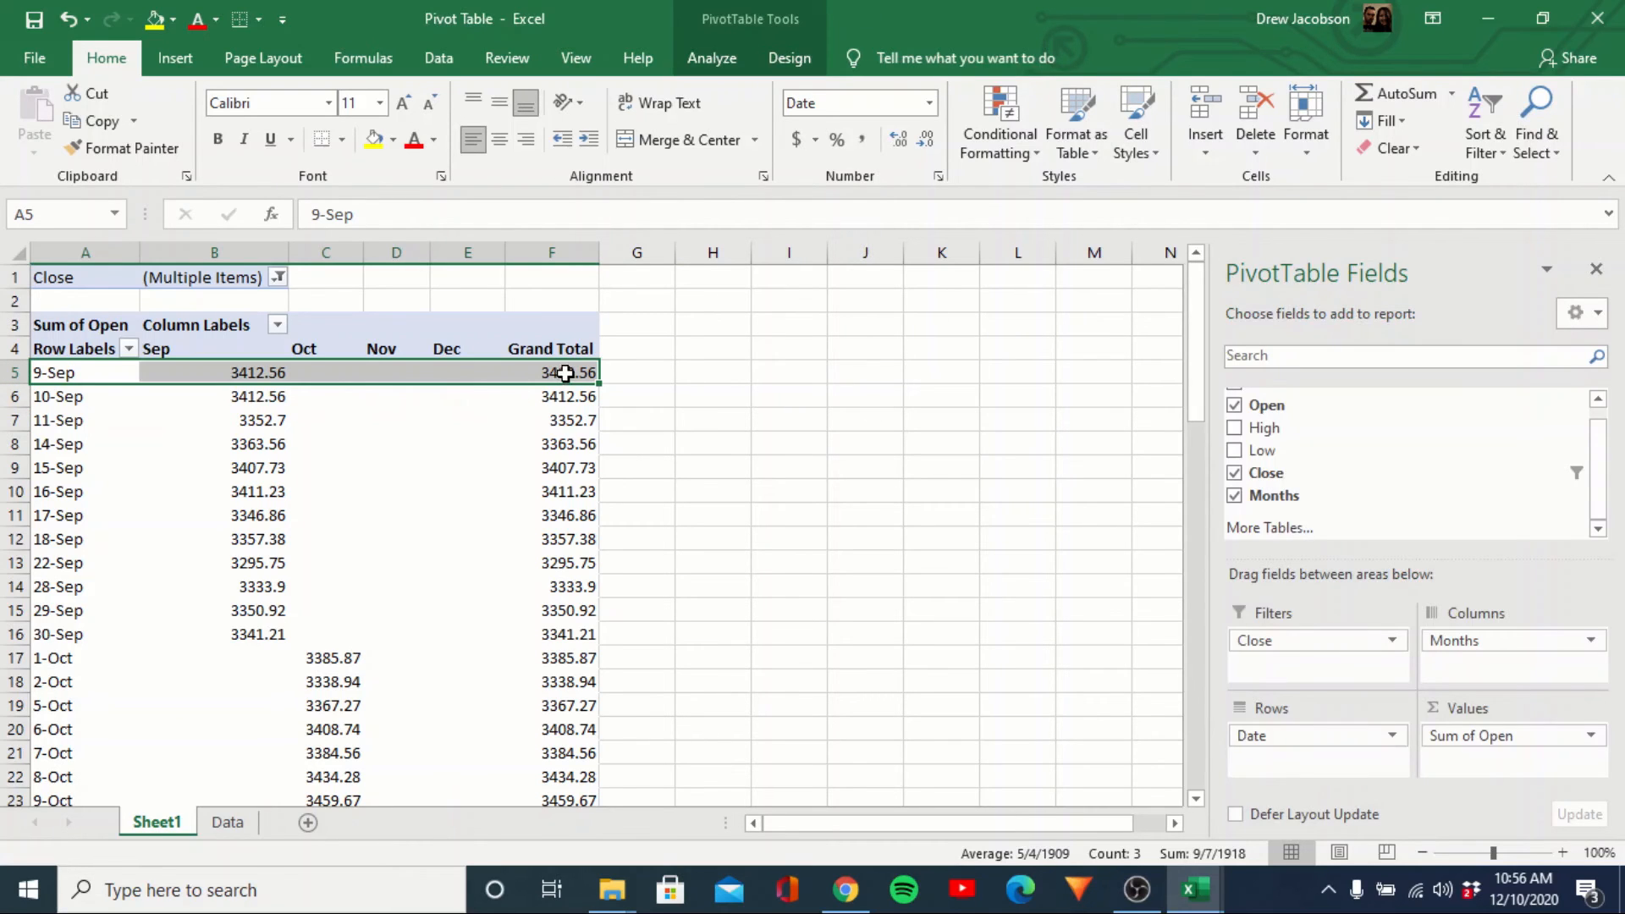
- Drill into the 9-Sep grand total to create Sheet2 with the 9/9/2020 record, then return to Sheet1
double_click(564, 373)
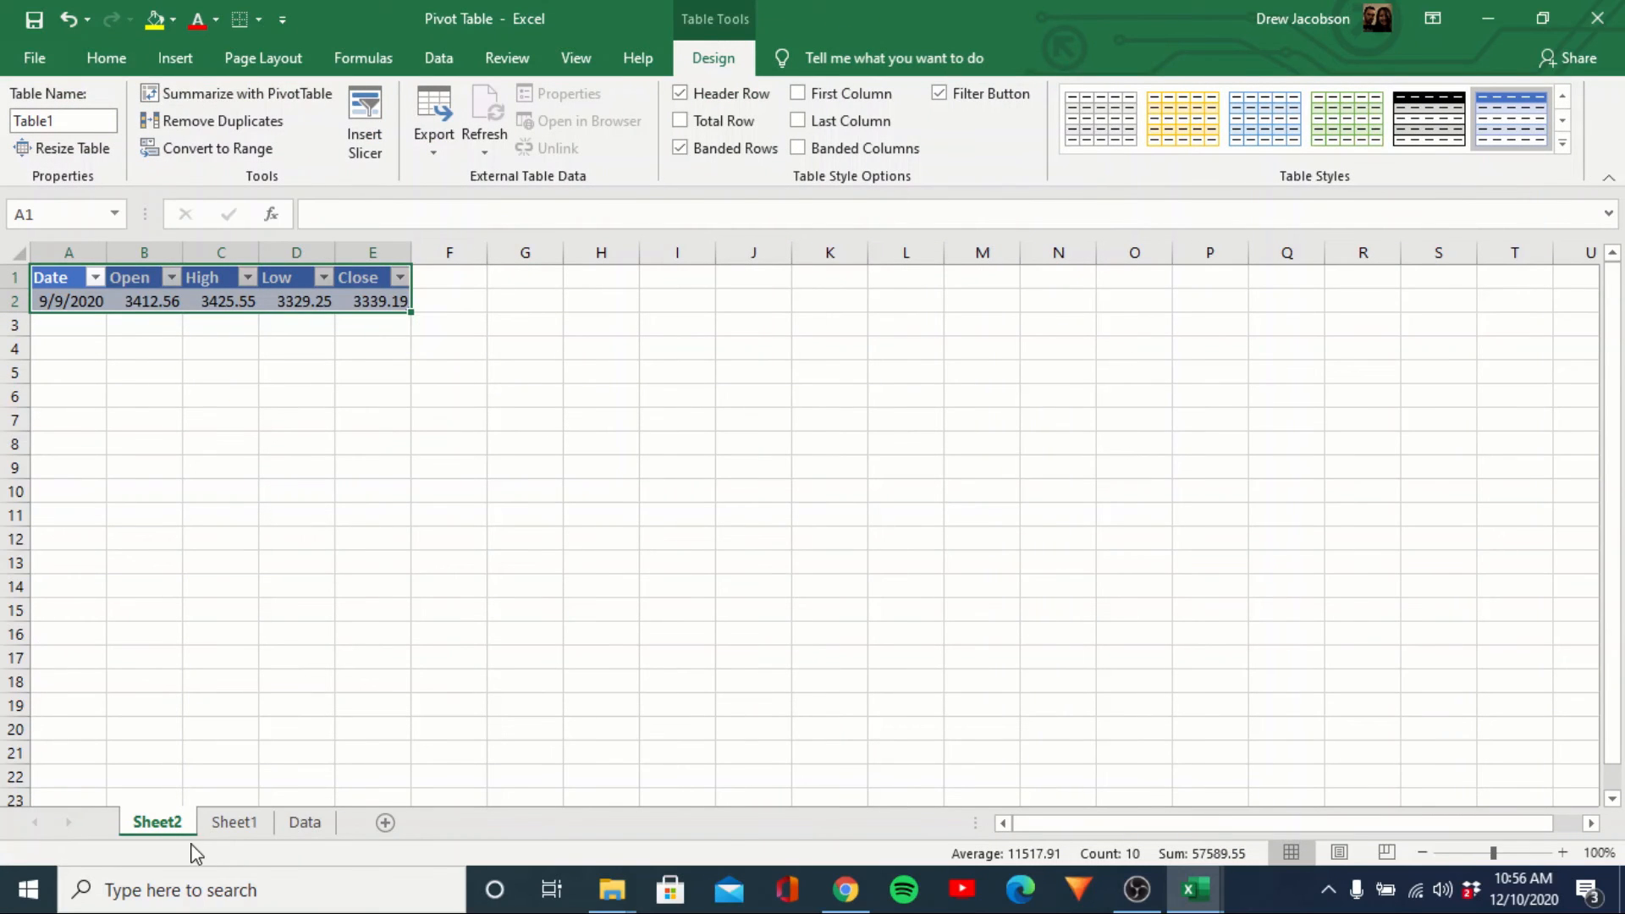
click(68, 303)
key(Right)
key(Right)
key(Right)
key(Right)
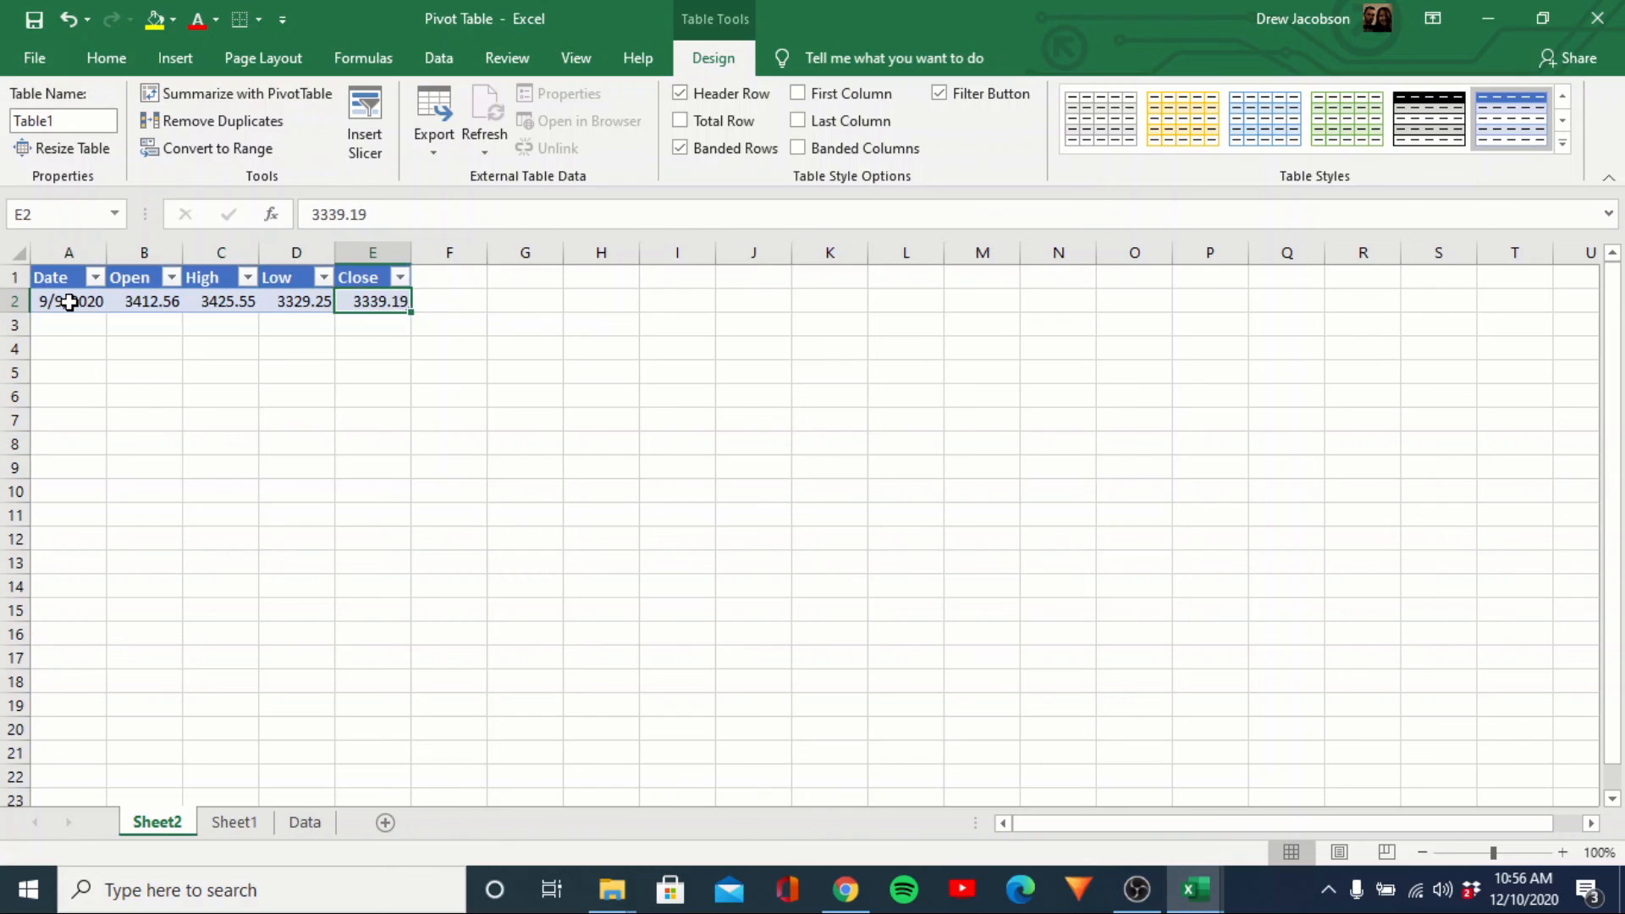
key(Left)
key(Left)
key(Left)
key(Left)
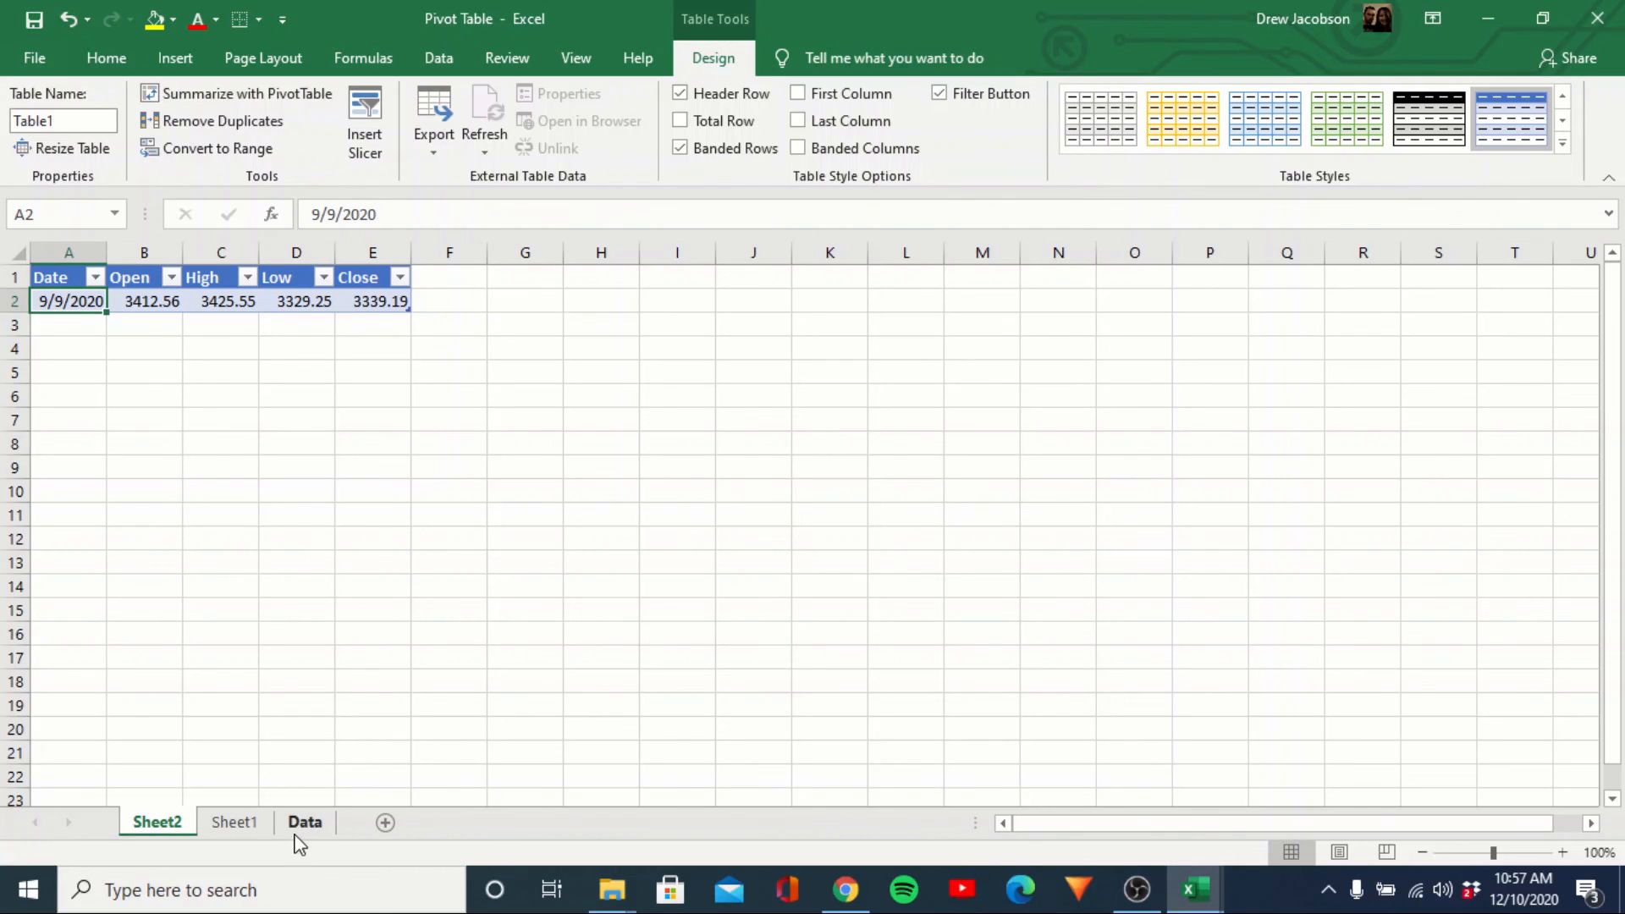
click(236, 822)
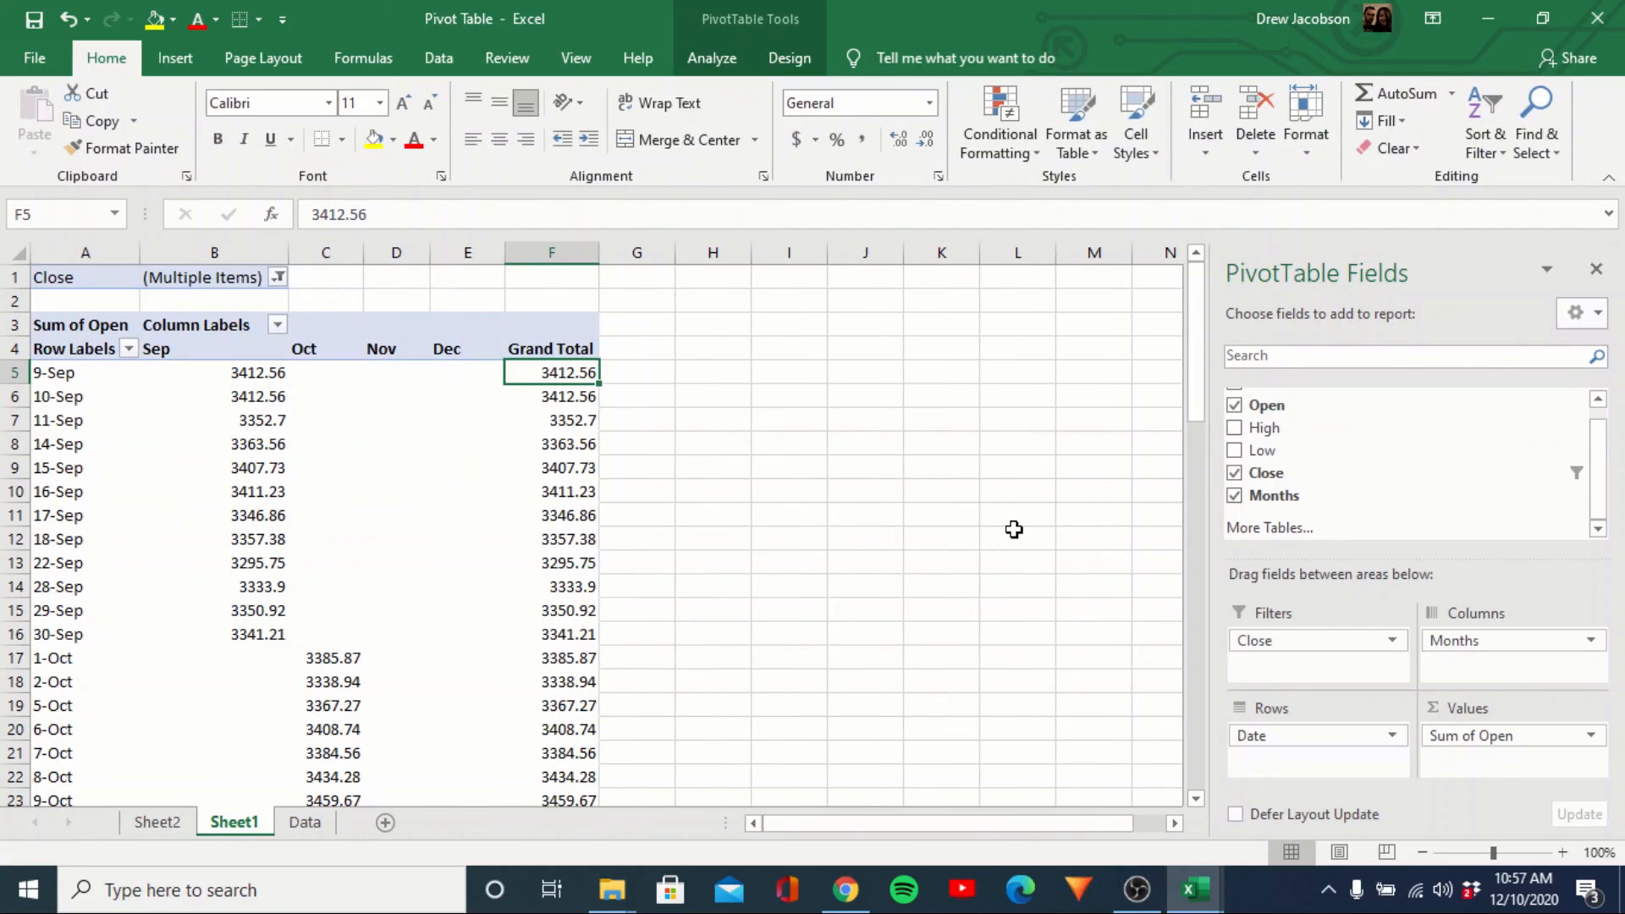